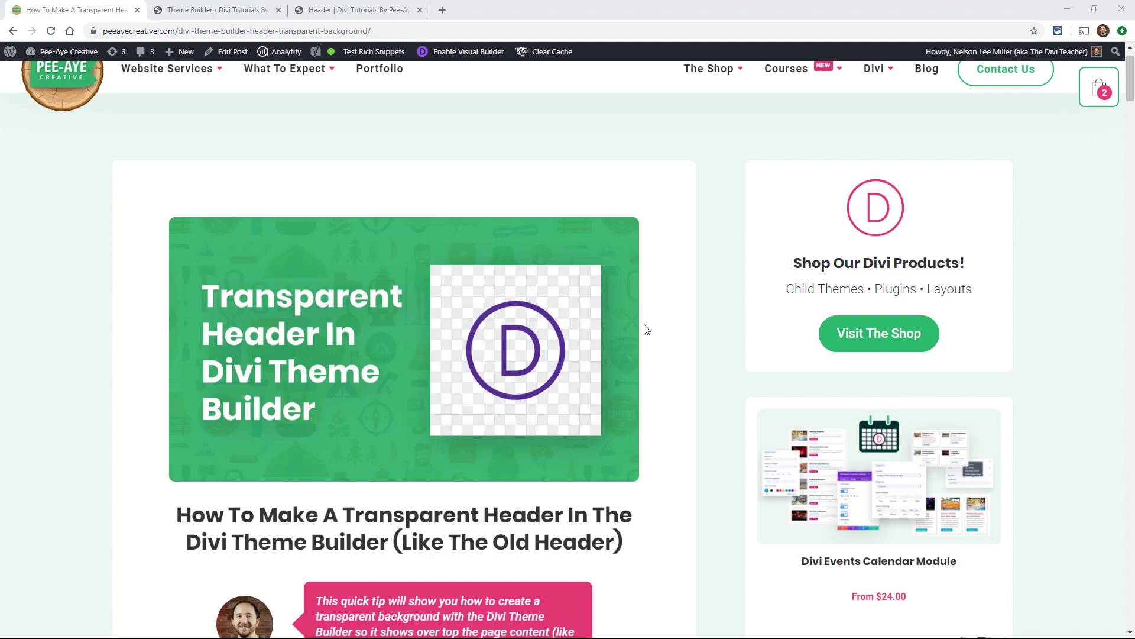
# - Scroll the tutorial down past the example transparent header to step #1
pyautogui.scroll(-5, 646, 327)
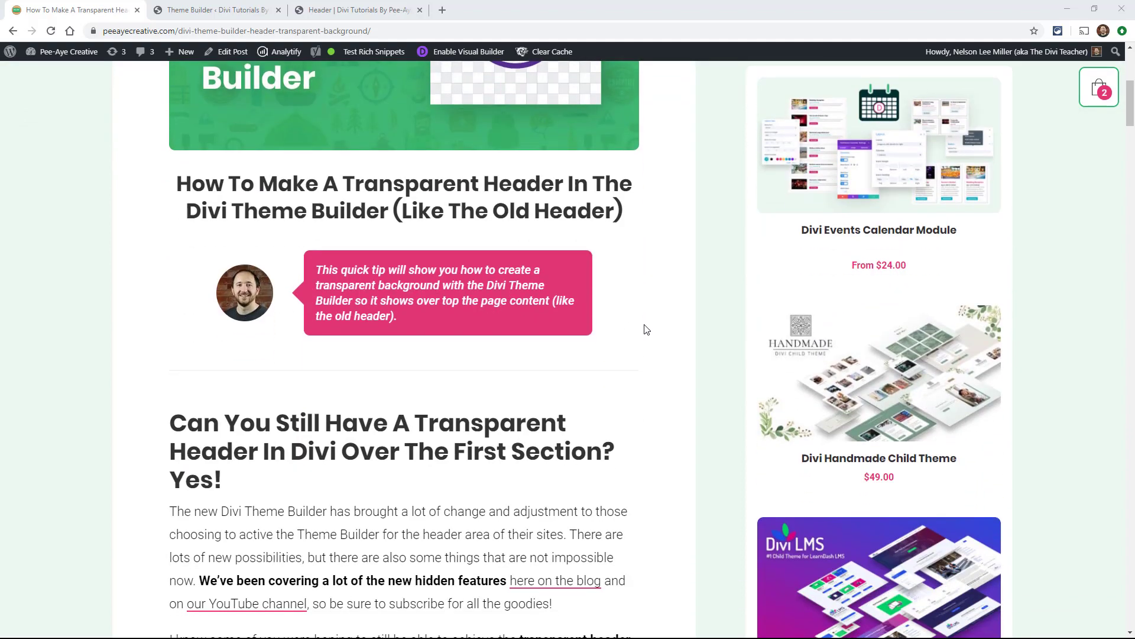
pyautogui.scroll(-3, 646, 329)
pyautogui.scroll(-6, 646, 330)
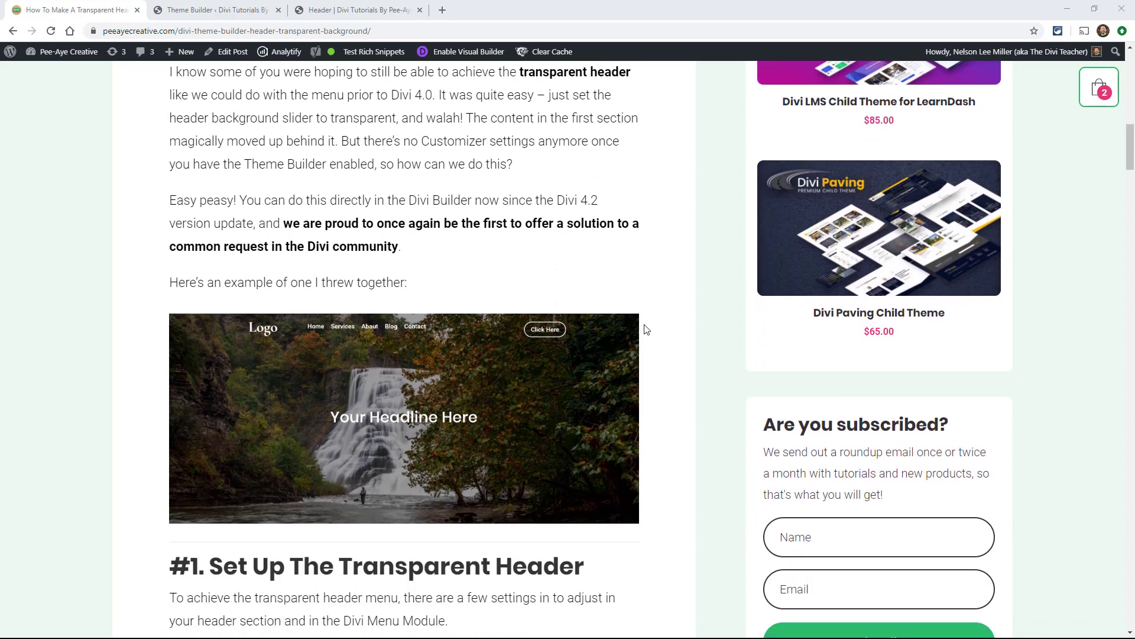
pyautogui.scroll(-3, 646, 330)
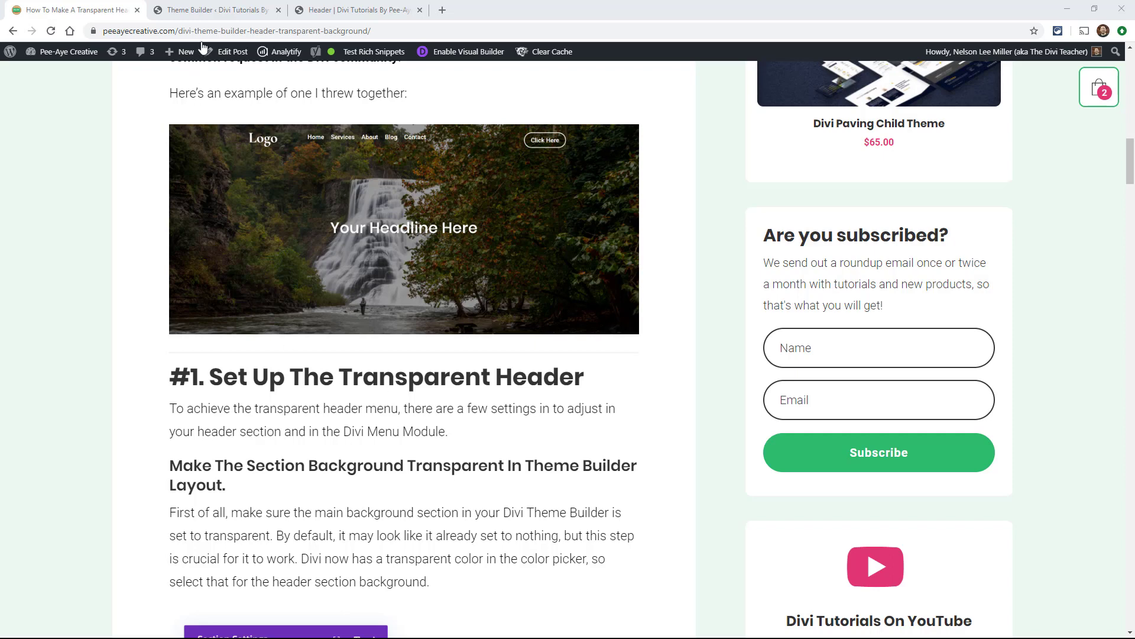
# - Compare the Theme Builder templates with the Header page's waterfall hero
pyautogui.click(201, 11)
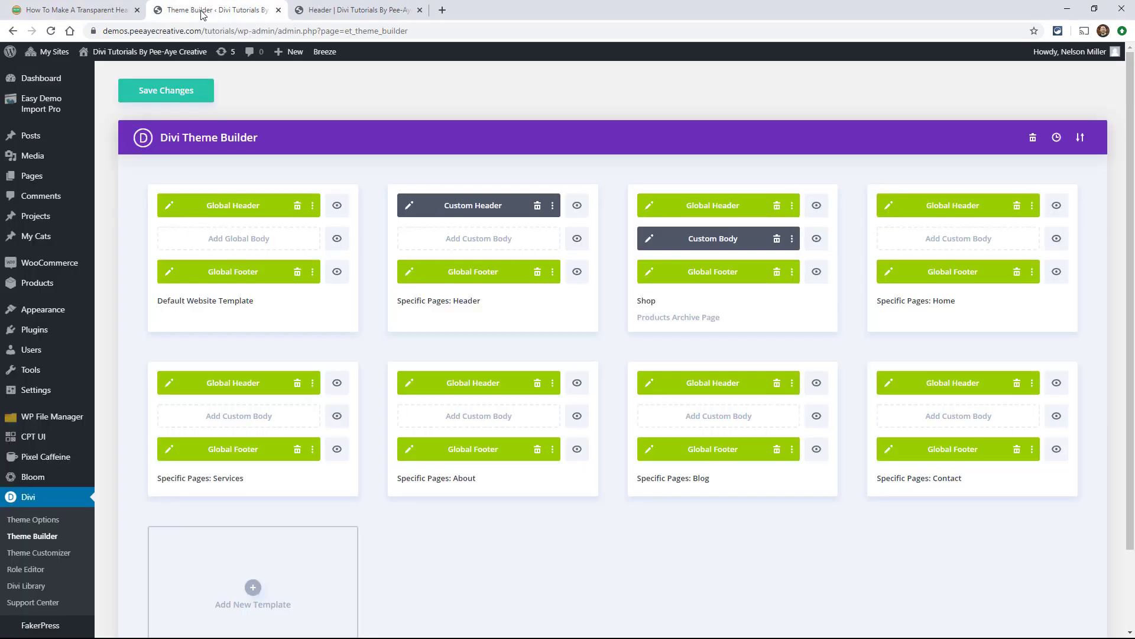
pyautogui.click(361, 11)
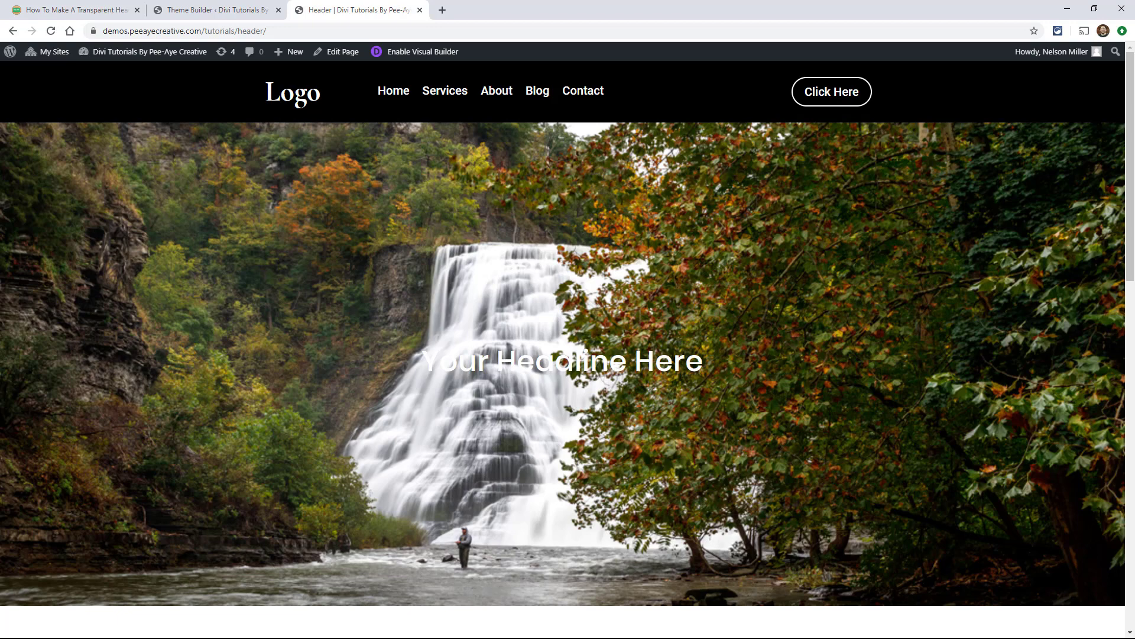
pyautogui.click(222, 13)
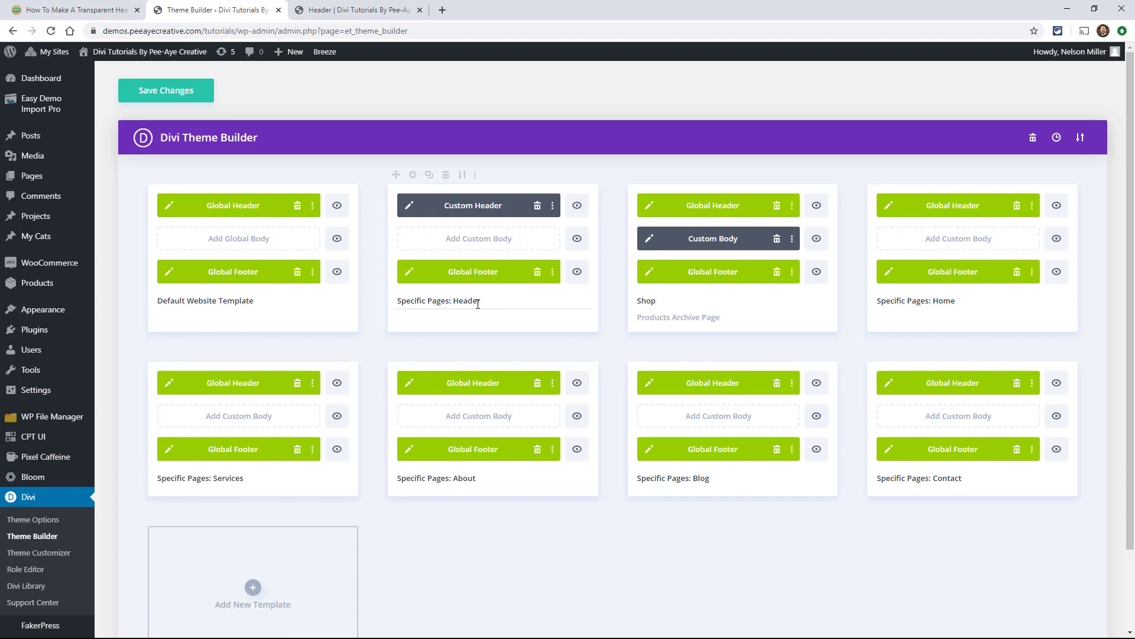
# - Open the Specific Pages: Header template settings to confirm it is assigned to the Header page
pyautogui.click(413, 175)
pyautogui.click(466, 216)
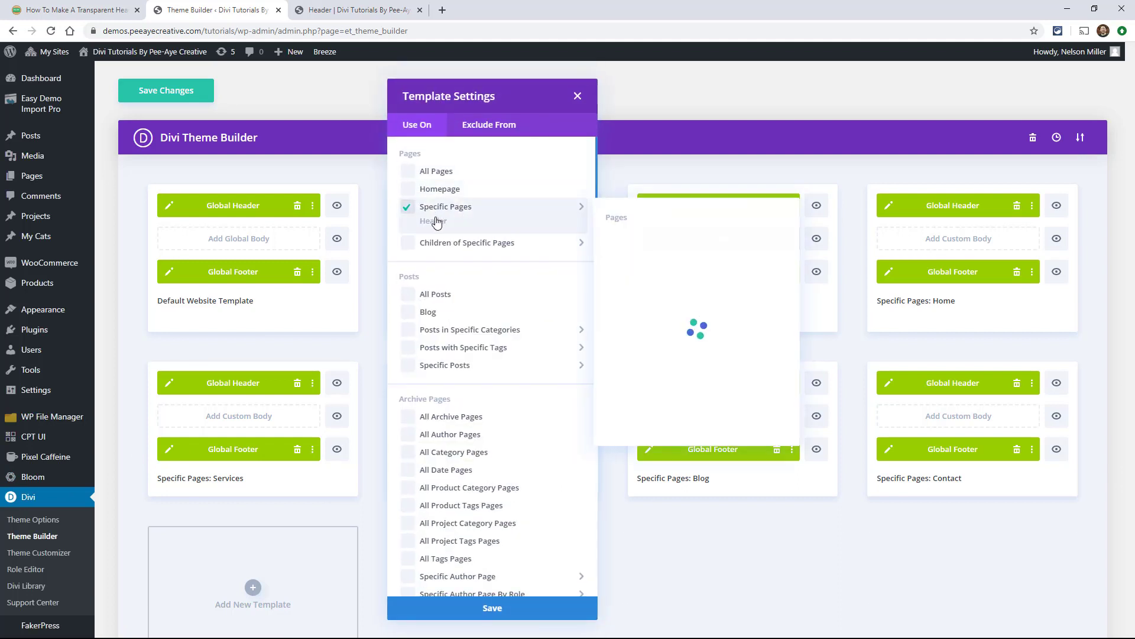
pyautogui.click(354, 10)
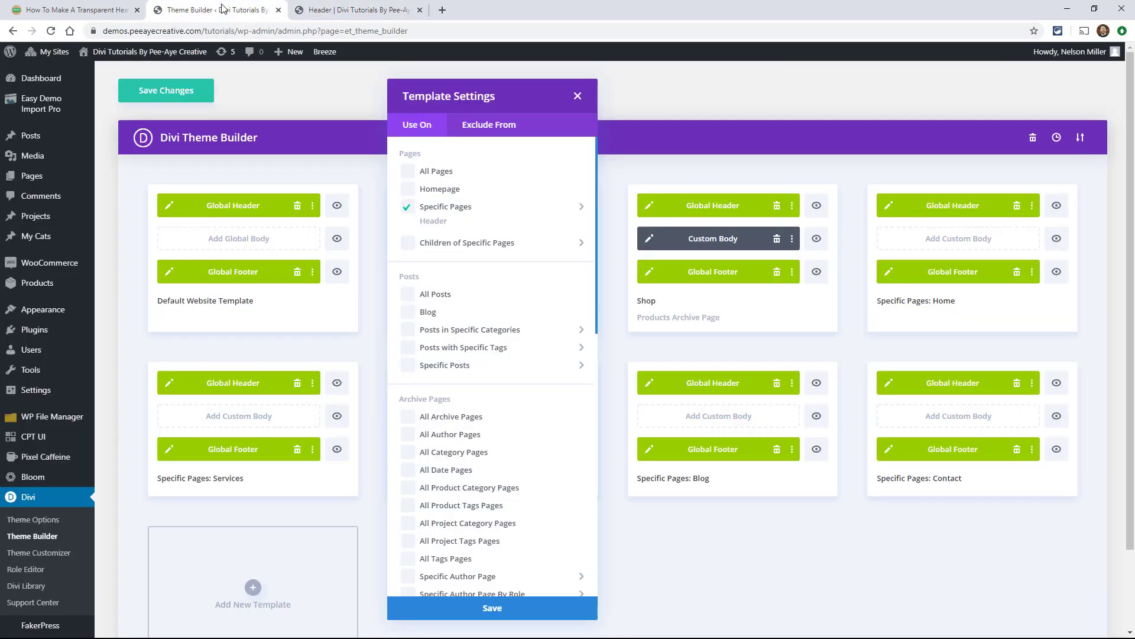
pyautogui.click(225, 10)
# - Close the Template Settings dialog for the Specific Pages: Header template
pyautogui.click(576, 95)
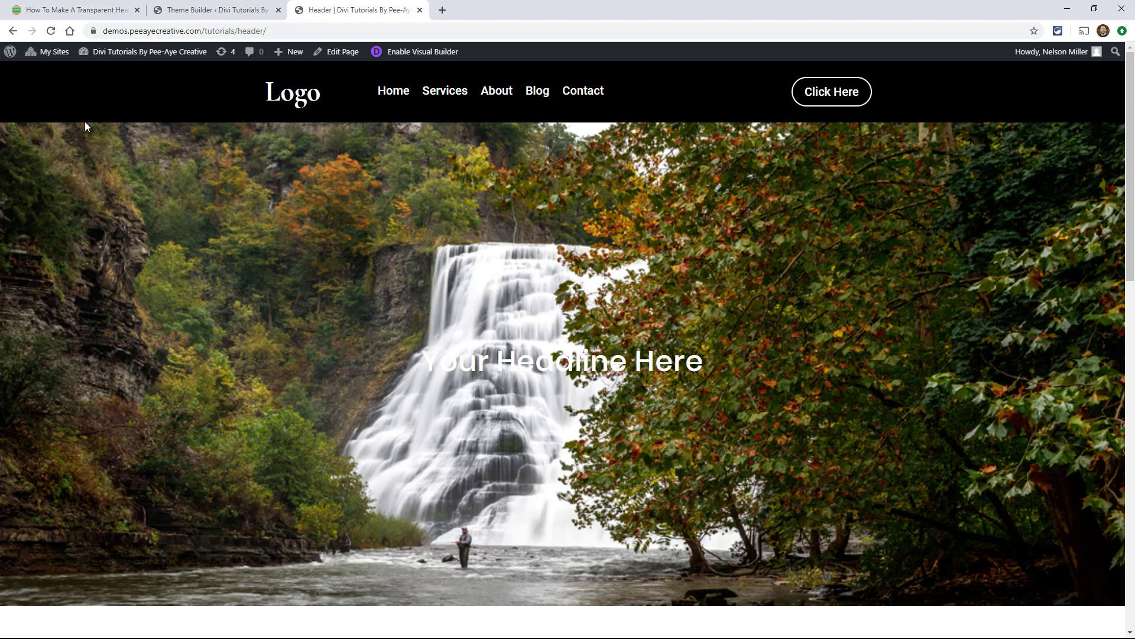
# - Set the header section's background to the Transparent swatch and confirm
pyautogui.click(180, 15)
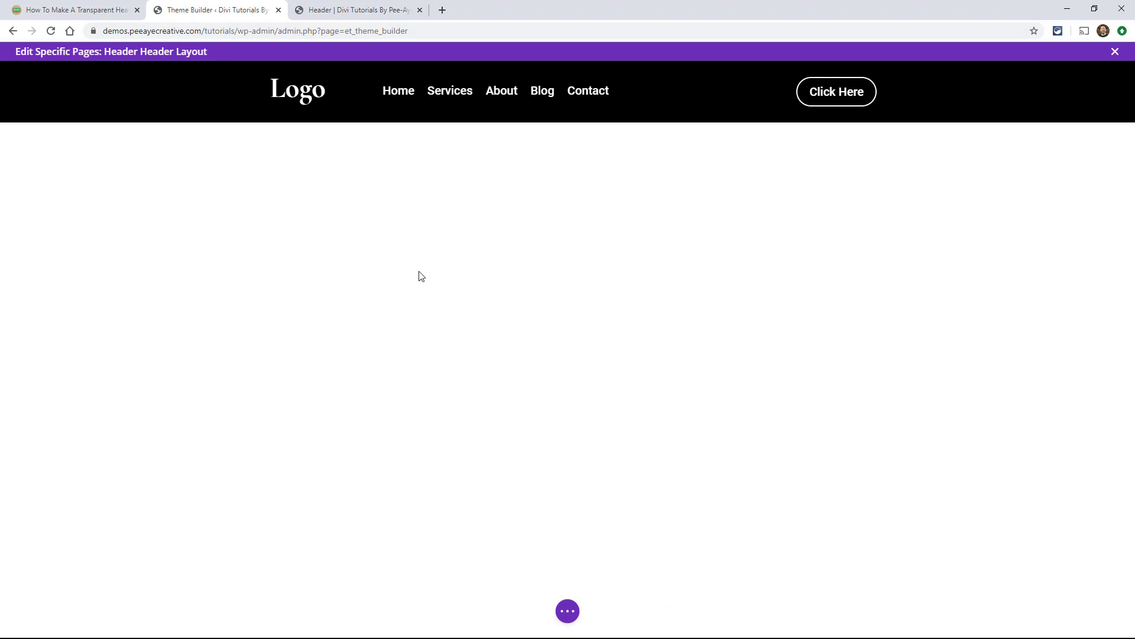
pyautogui.moveTo(20, 91)
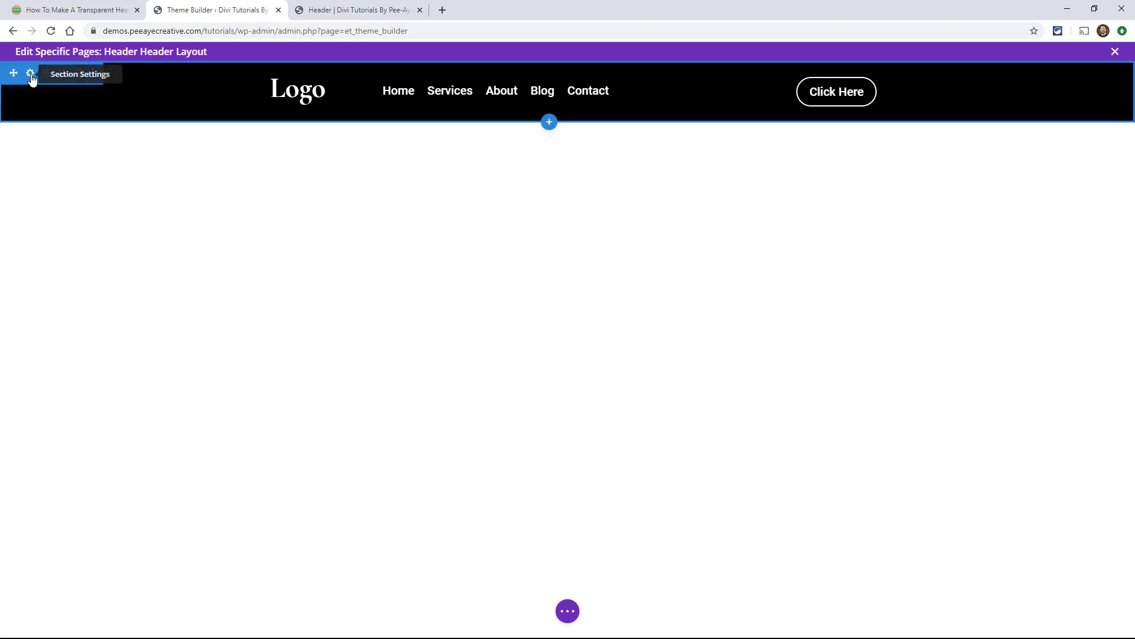
pyautogui.click(31, 76)
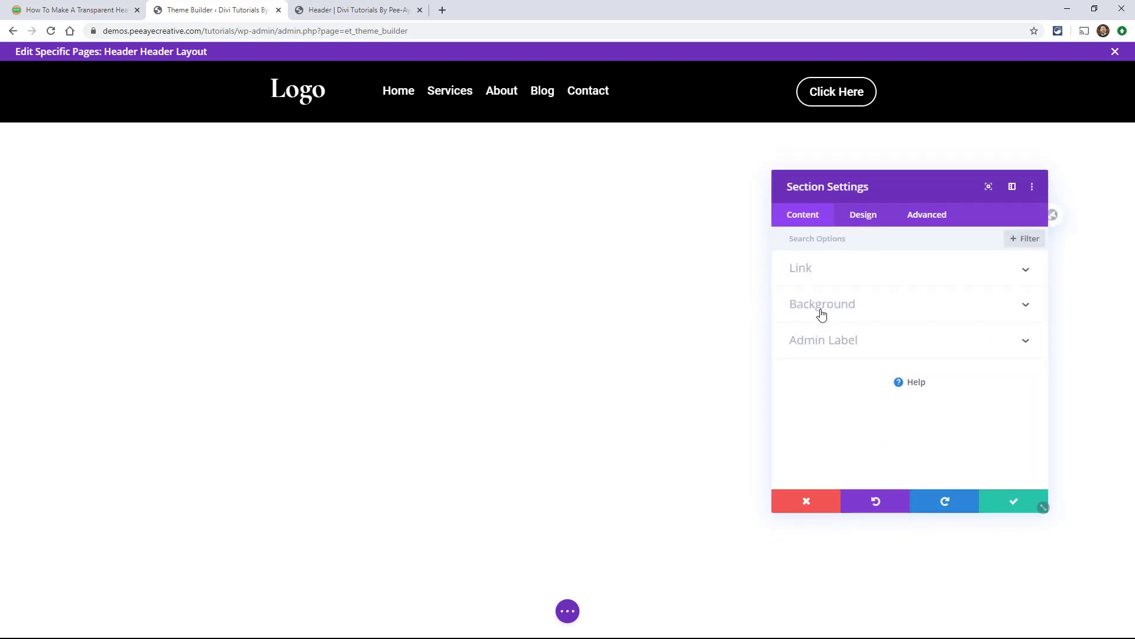
pyautogui.click(822, 304)
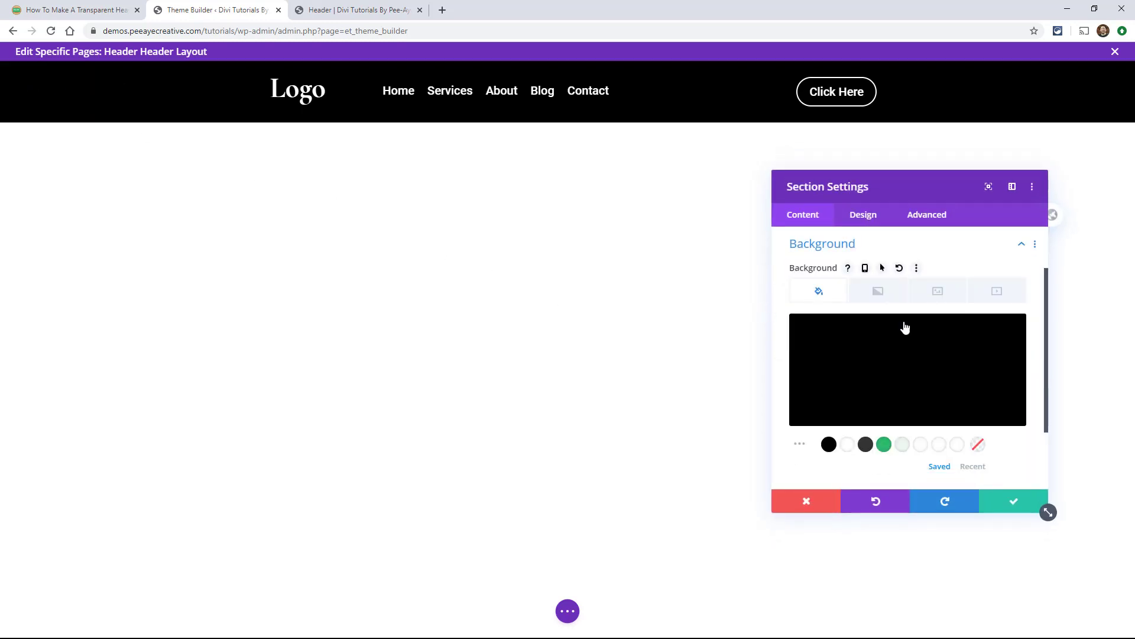
pyautogui.click(979, 447)
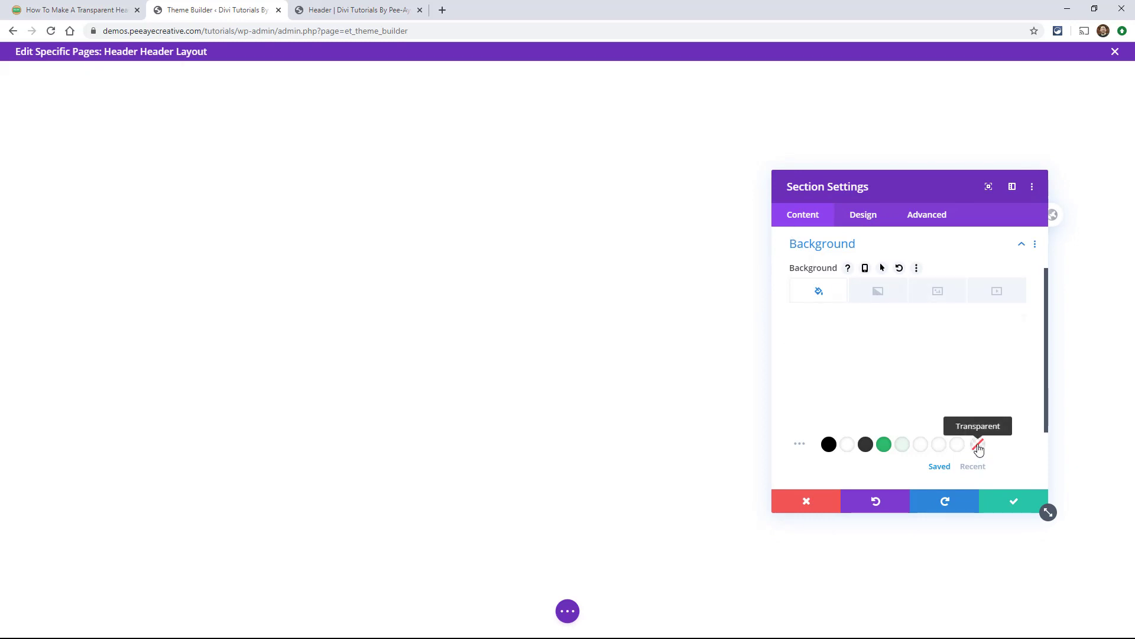
pyautogui.click(1002, 503)
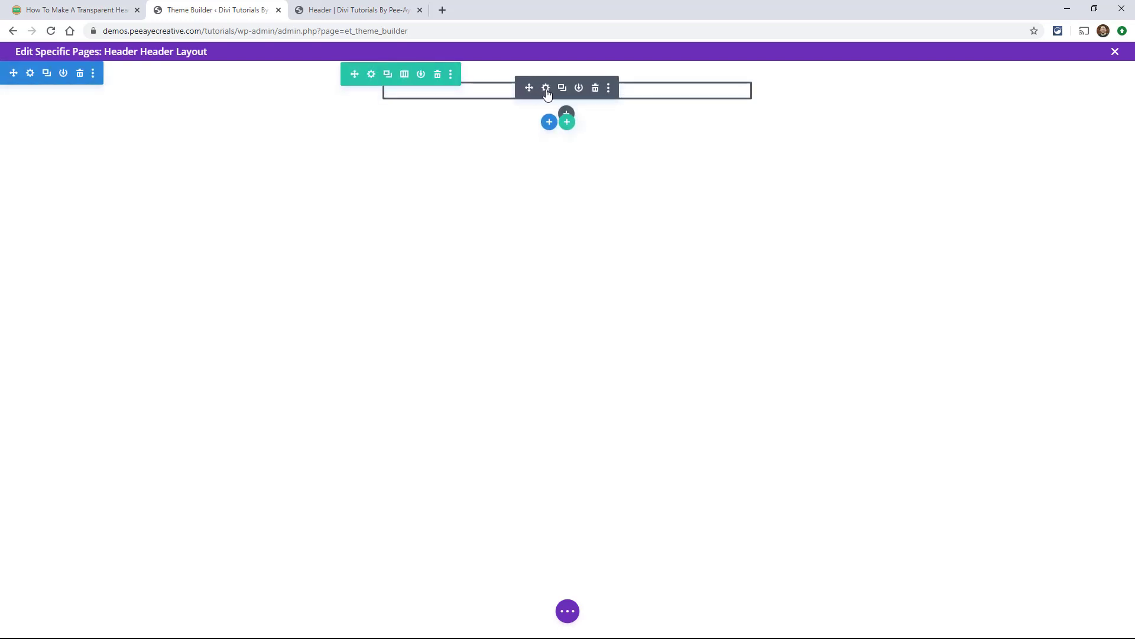
# - Give the Menu module a Transparent background and confirm
pyautogui.click(544, 89)
pyautogui.click(854, 465)
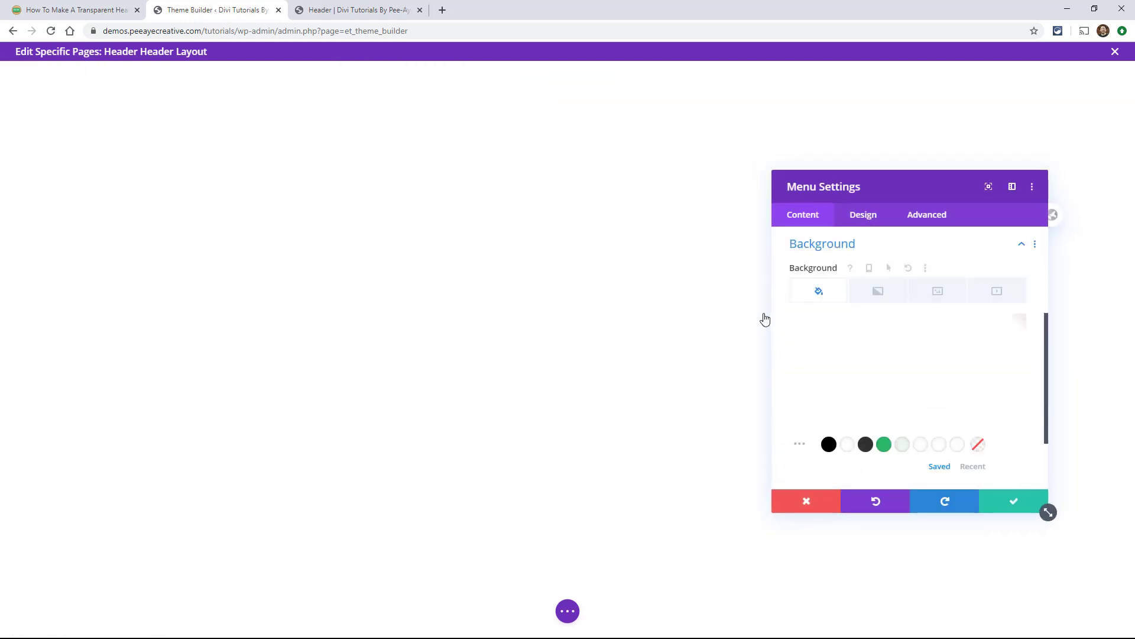
pyautogui.click(978, 446)
pyautogui.click(1007, 506)
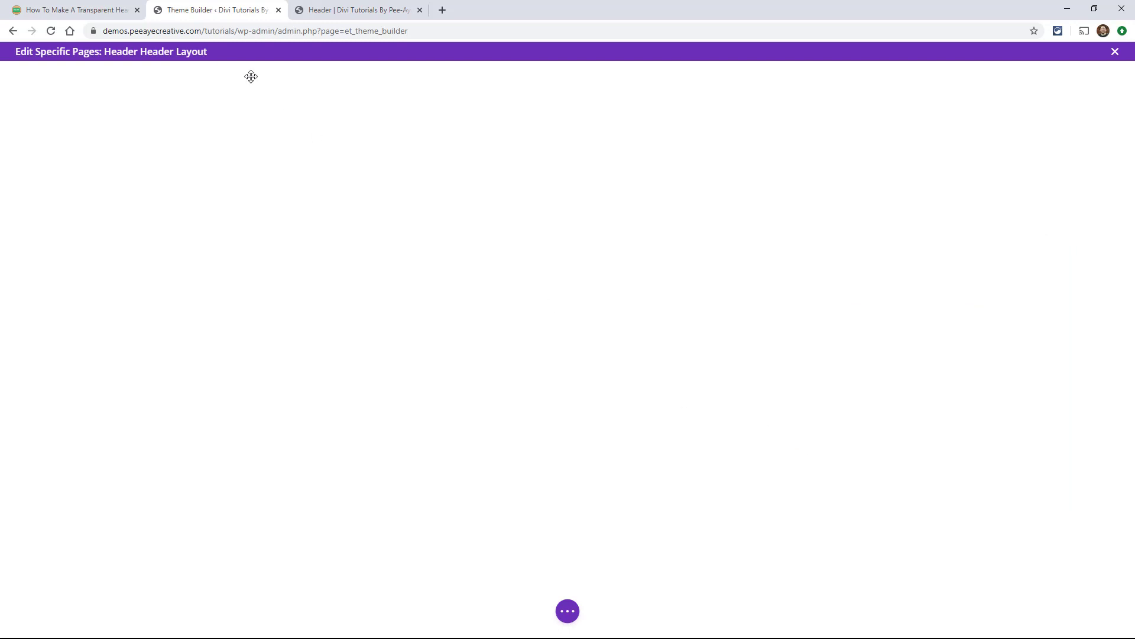
# - Save the header layout and return to the Theme Builder templates
pyautogui.click(567, 610)
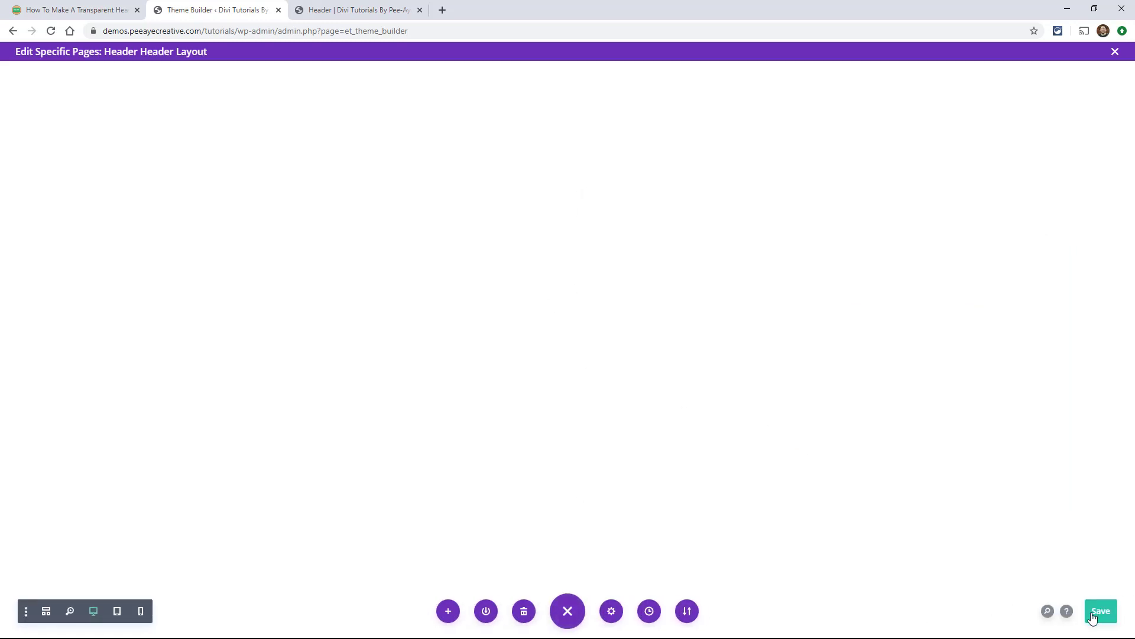
pyautogui.click(1093, 617)
pyautogui.click(317, 10)
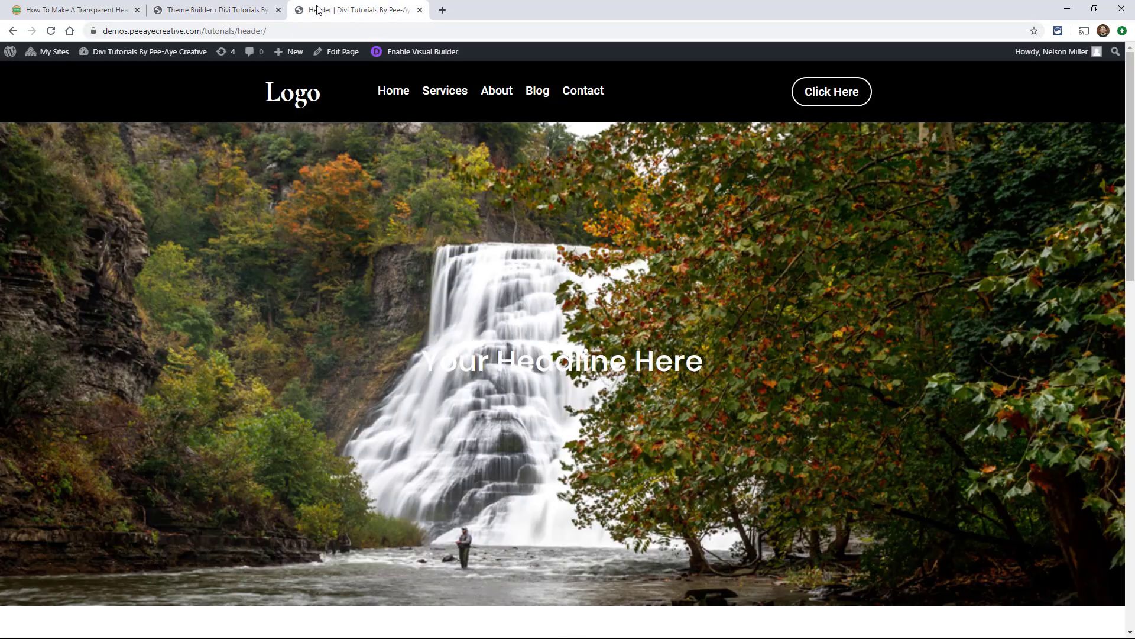
pyautogui.hotkey('ctrl', 'shift', 'Tab')
pyautogui.click(145, 93)
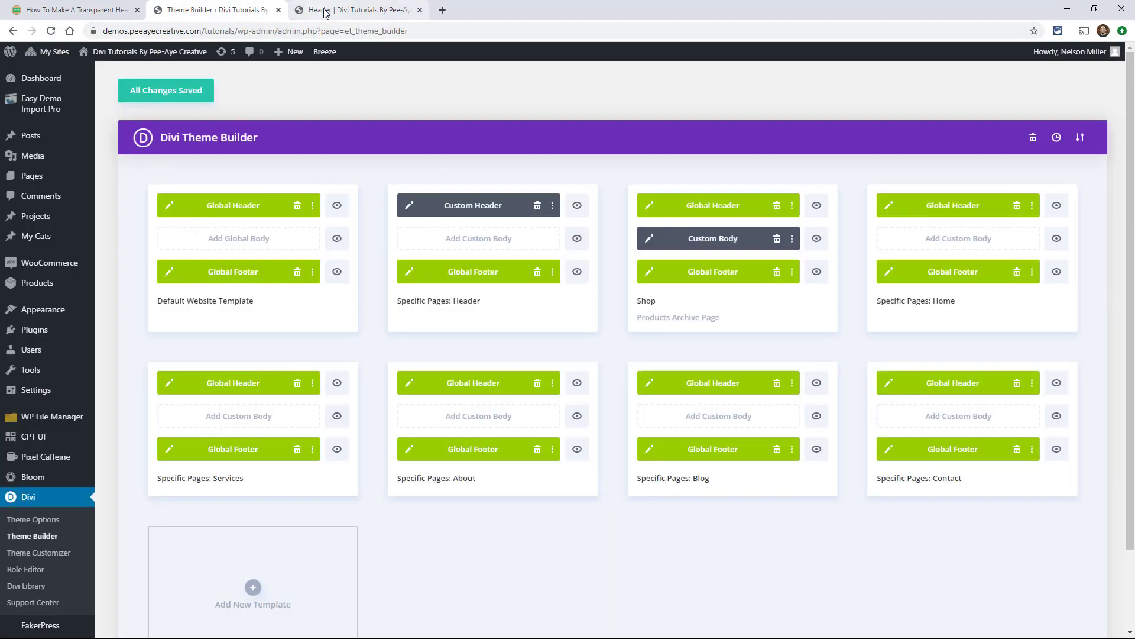
# - Reload the Header page, now showing a white strip with no visible logo or menu
pyautogui.click(349, 10)
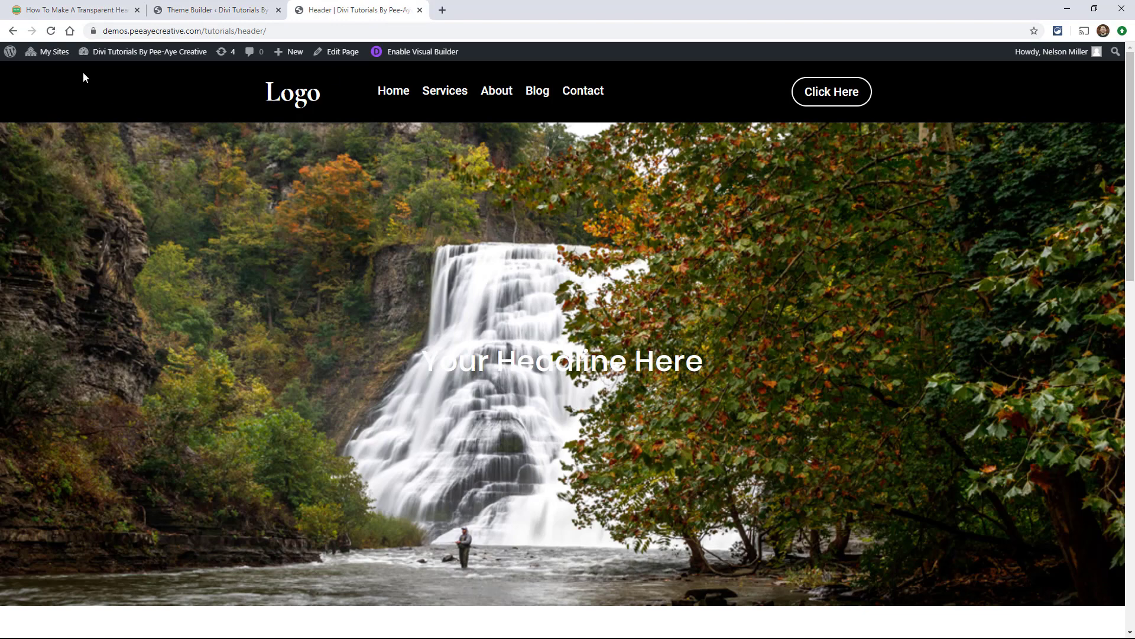
pyautogui.click(51, 31)
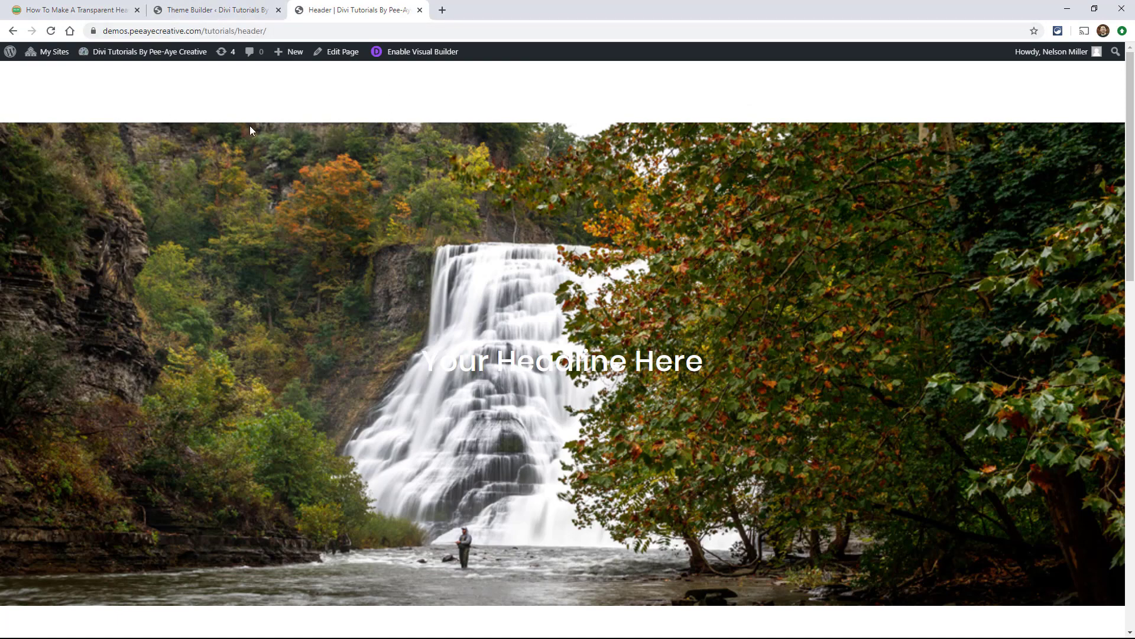
pyautogui.scroll(-7, 704, 274)
pyautogui.scroll(7, 539, 276)
# - Change the header section's Position from Relative to Absolute
pyautogui.click(178, 13)
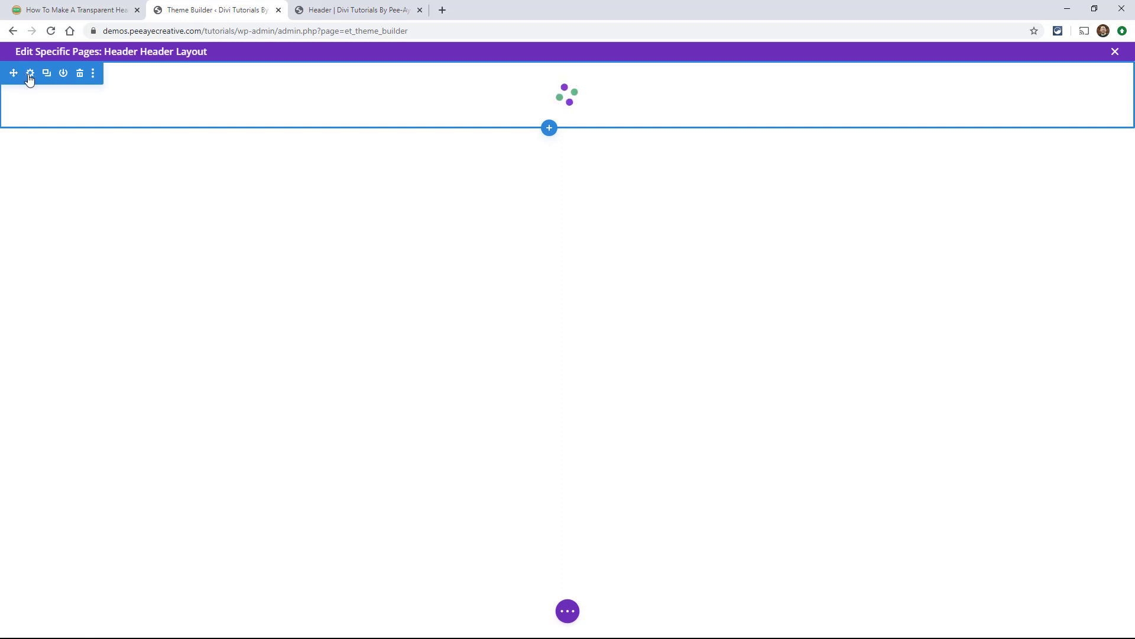
pyautogui.click(29, 73)
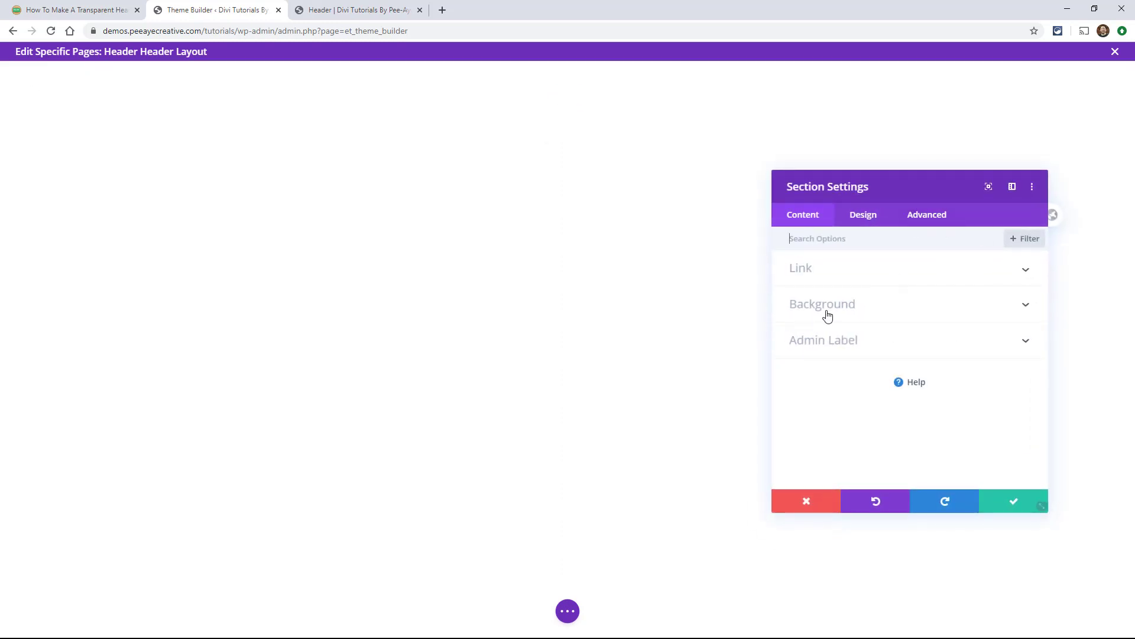
pyautogui.click(920, 221)
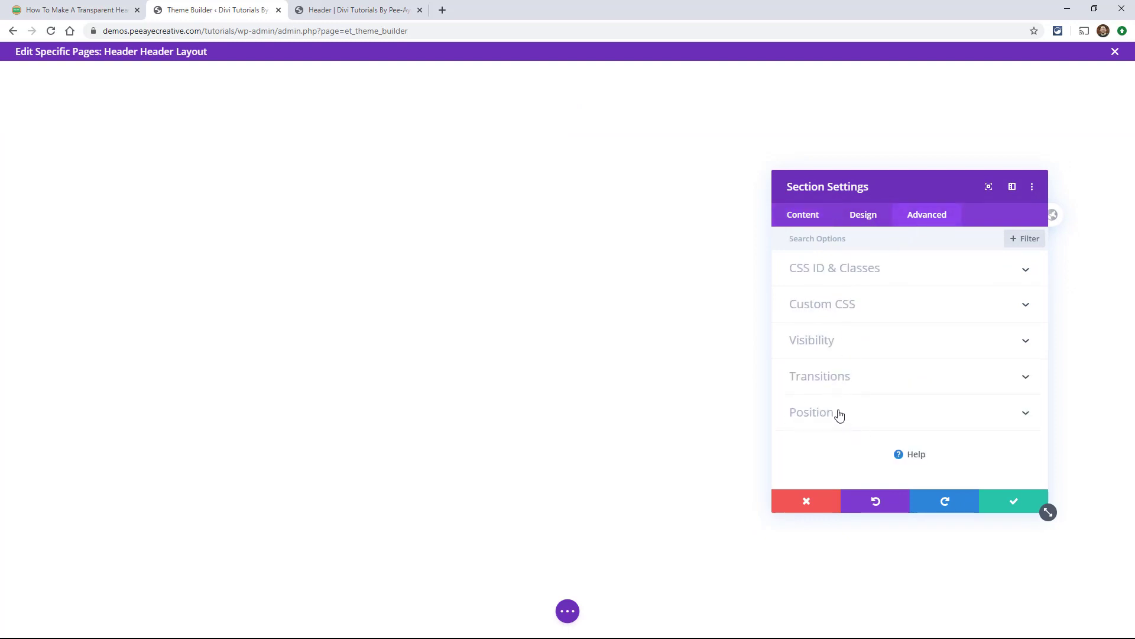
pyautogui.click(821, 414)
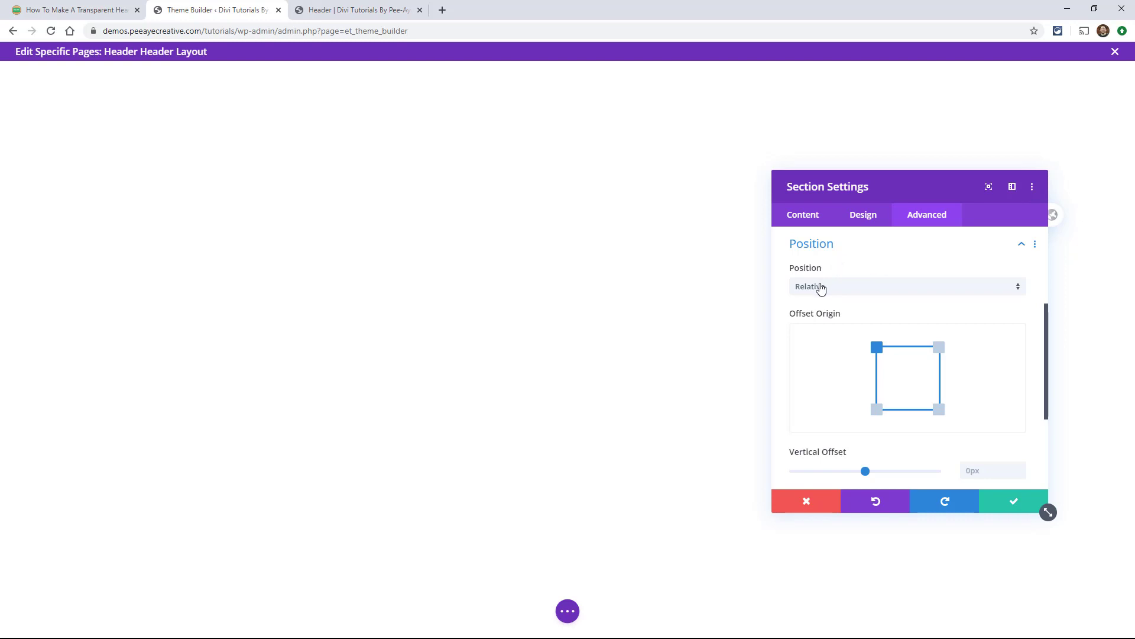
pyautogui.click(822, 288)
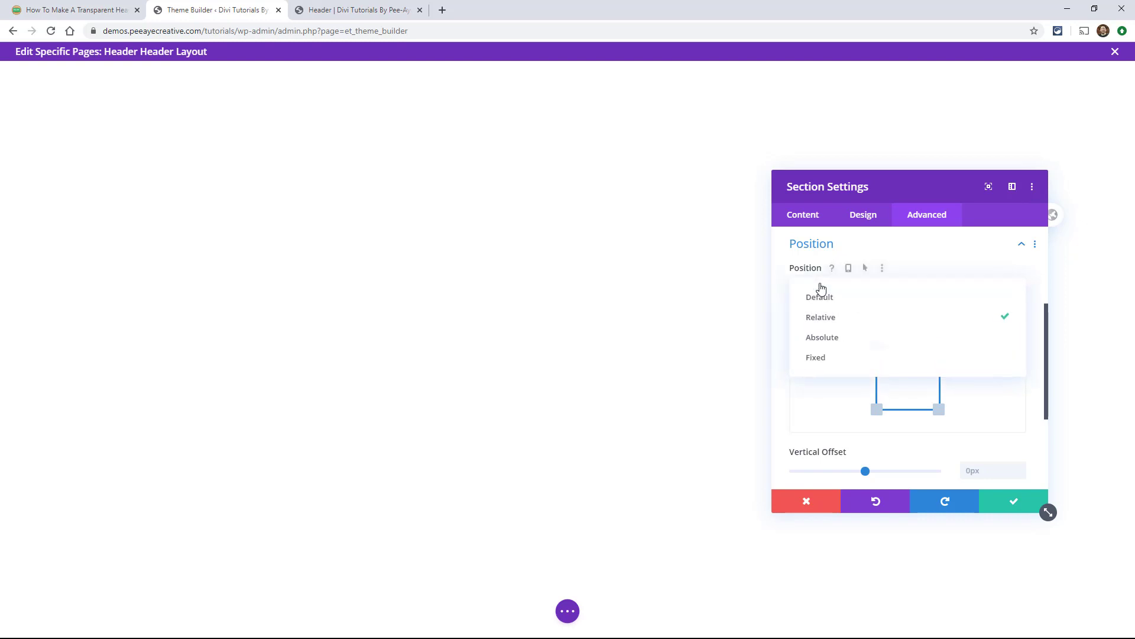
pyautogui.click(836, 338)
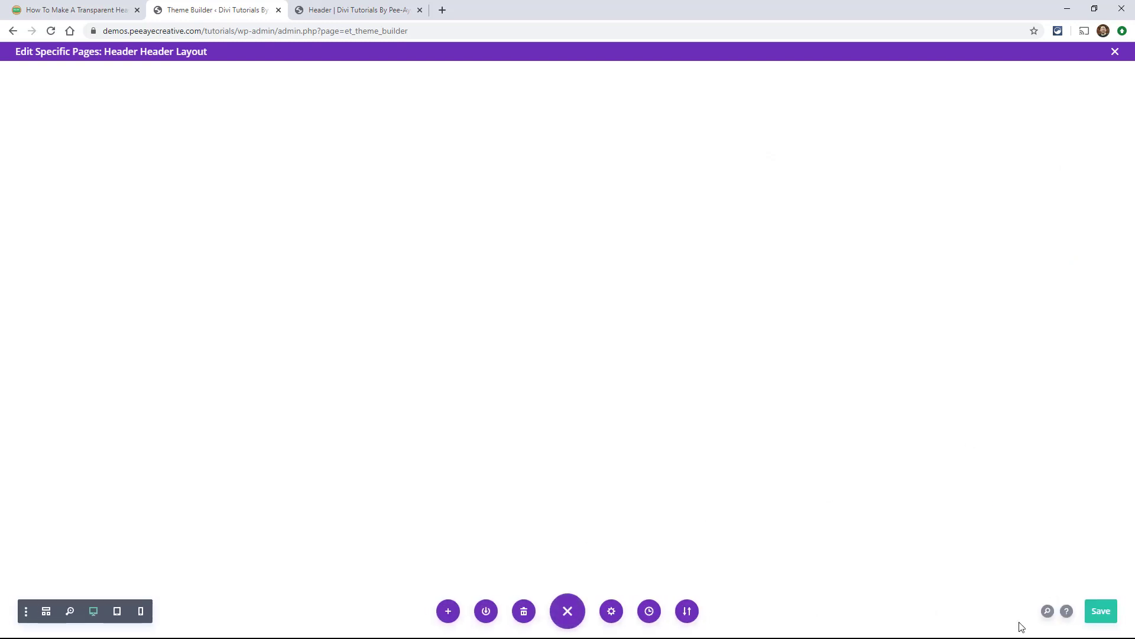
# - Save the header layout and reload the Header page to see the header floating over the waterfall
pyautogui.click(1102, 613)
pyautogui.click(325, 10)
pyautogui.click(51, 31)
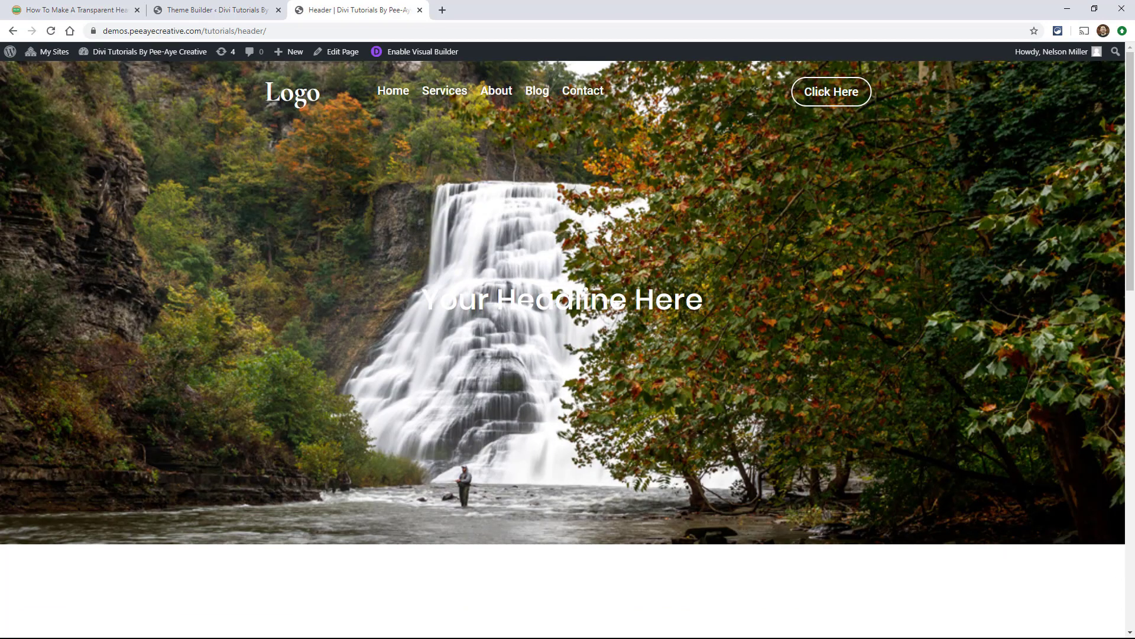
pyautogui.scroll(-4, 684, 307)
pyautogui.scroll(4, 684, 306)
pyautogui.scroll(-4, 654, 221)
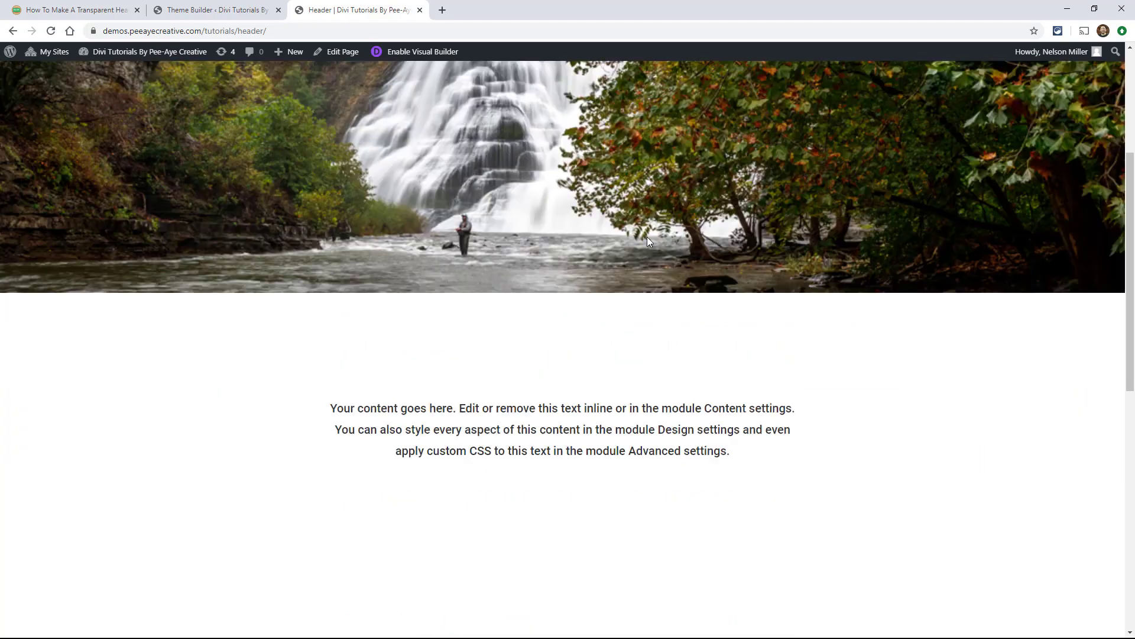
pyautogui.scroll(4, 647, 236)
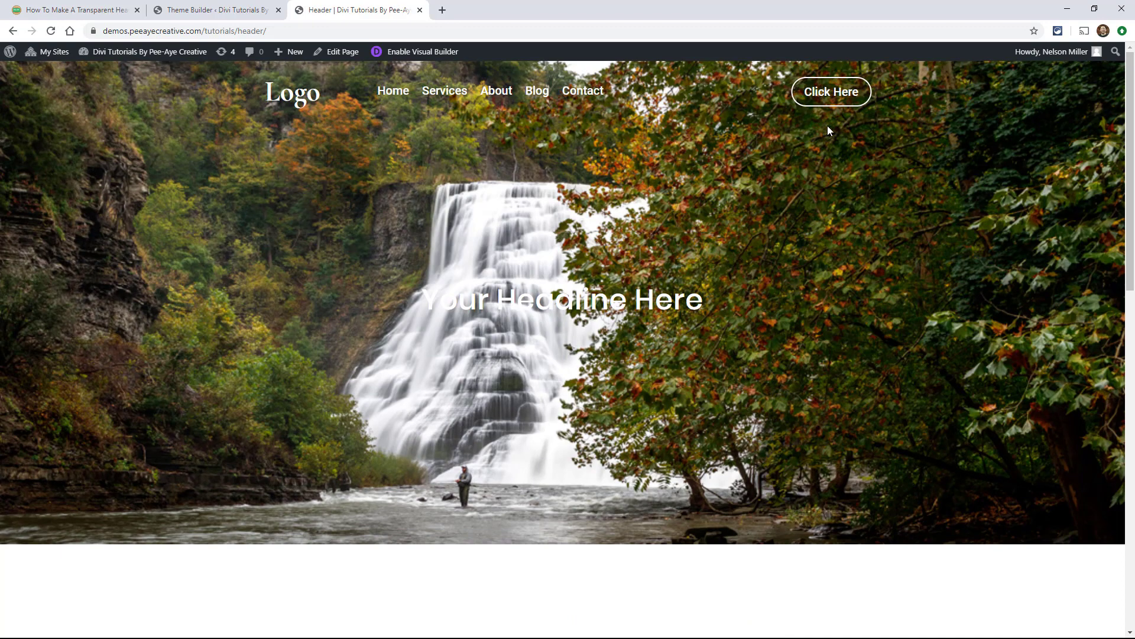
# - Enable the Visual Builder on the Header page and open the hero section's settings via wireframe view
pyautogui.click(398, 56)
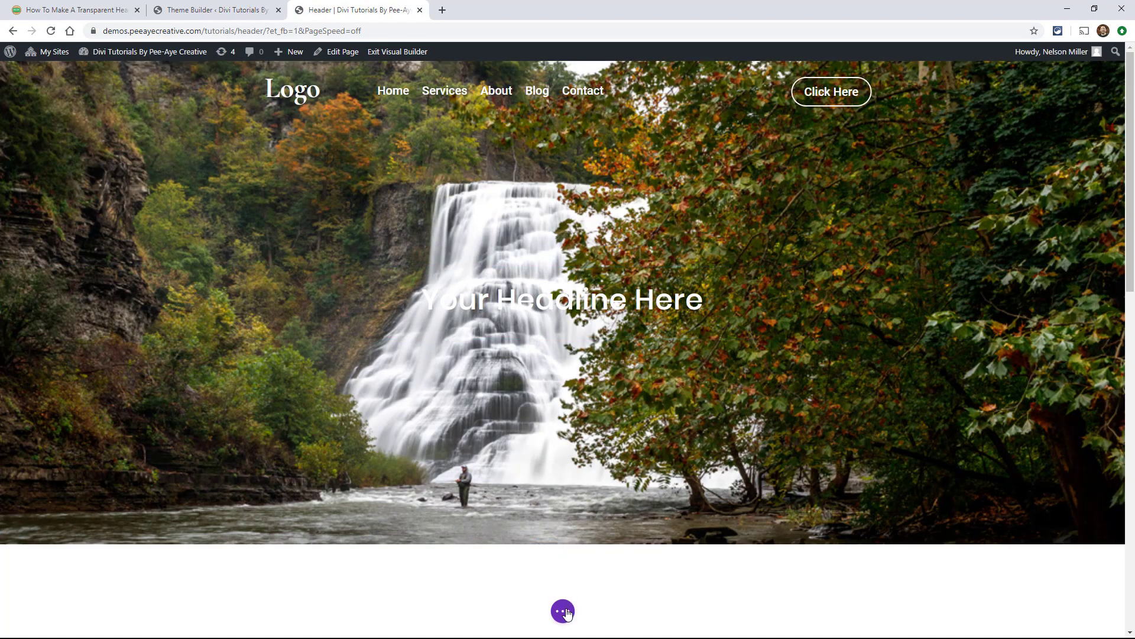
pyautogui.click(564, 611)
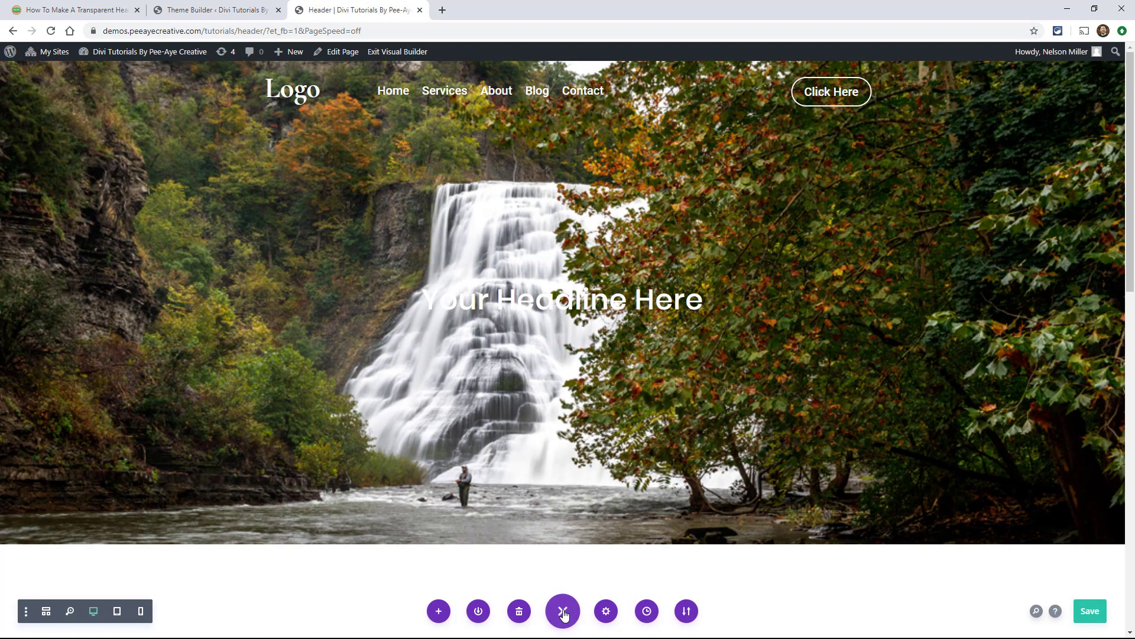
pyautogui.click(46, 612)
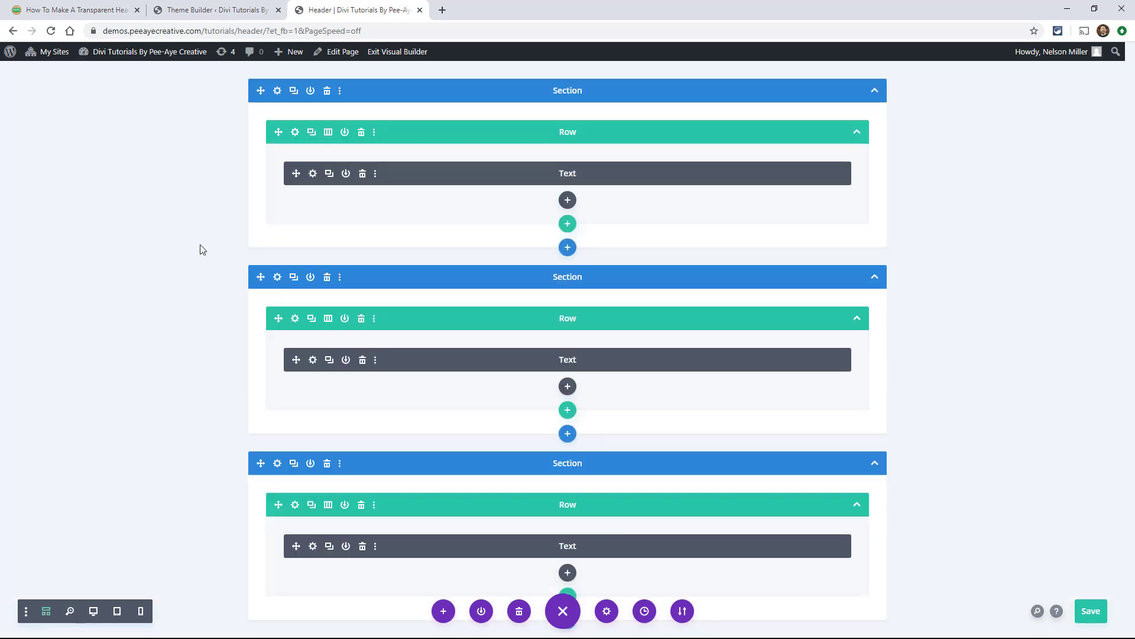
pyautogui.click(273, 91)
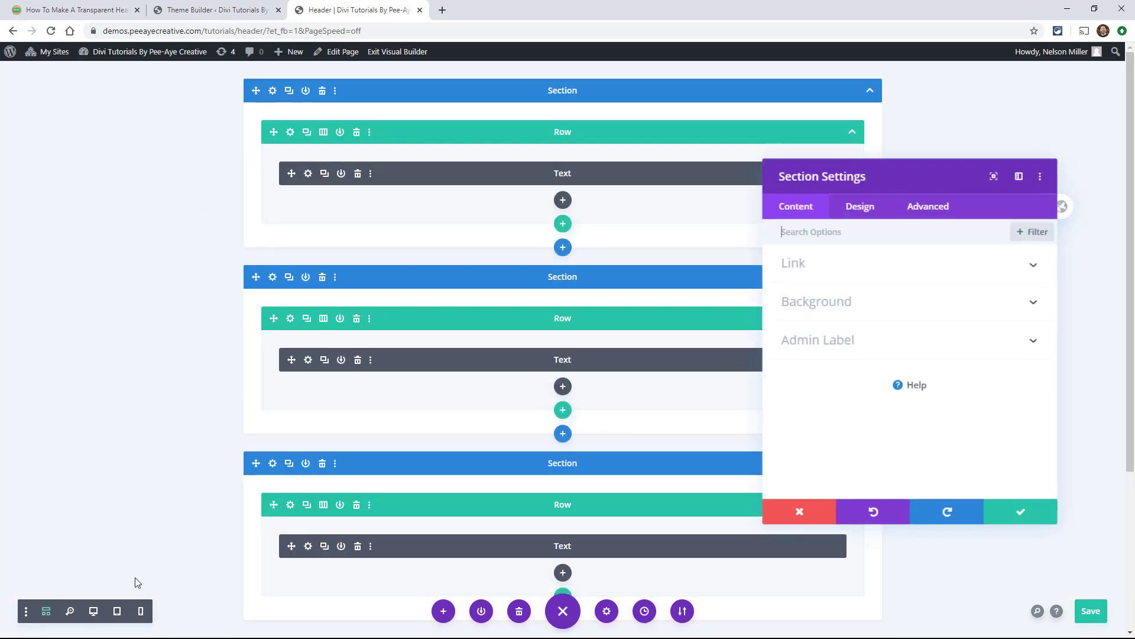
pyautogui.click(95, 611)
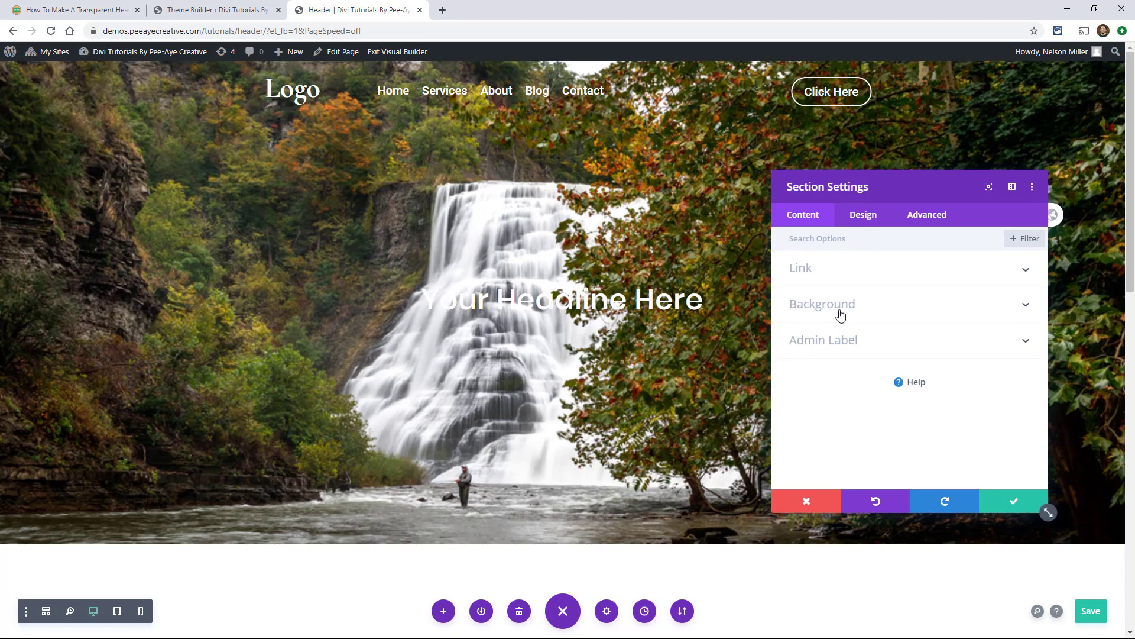
# - Set the hero section's Background Image Blend to Overlay
pyautogui.click(837, 306)
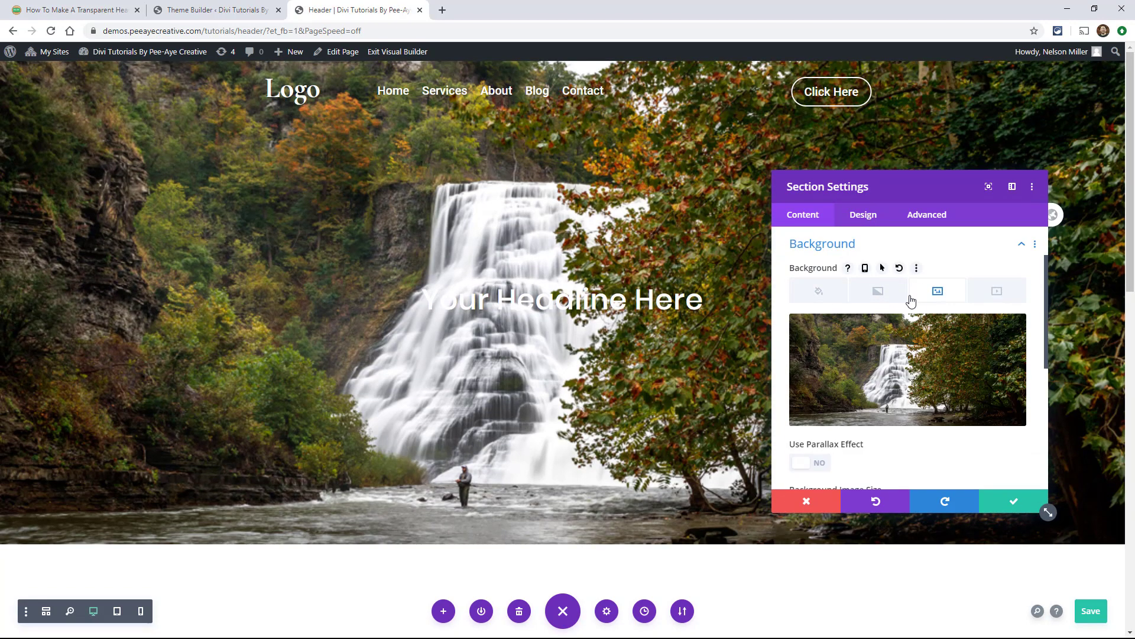
pyautogui.scroll(-3, 875, 355)
pyautogui.scroll(-2, 830, 377)
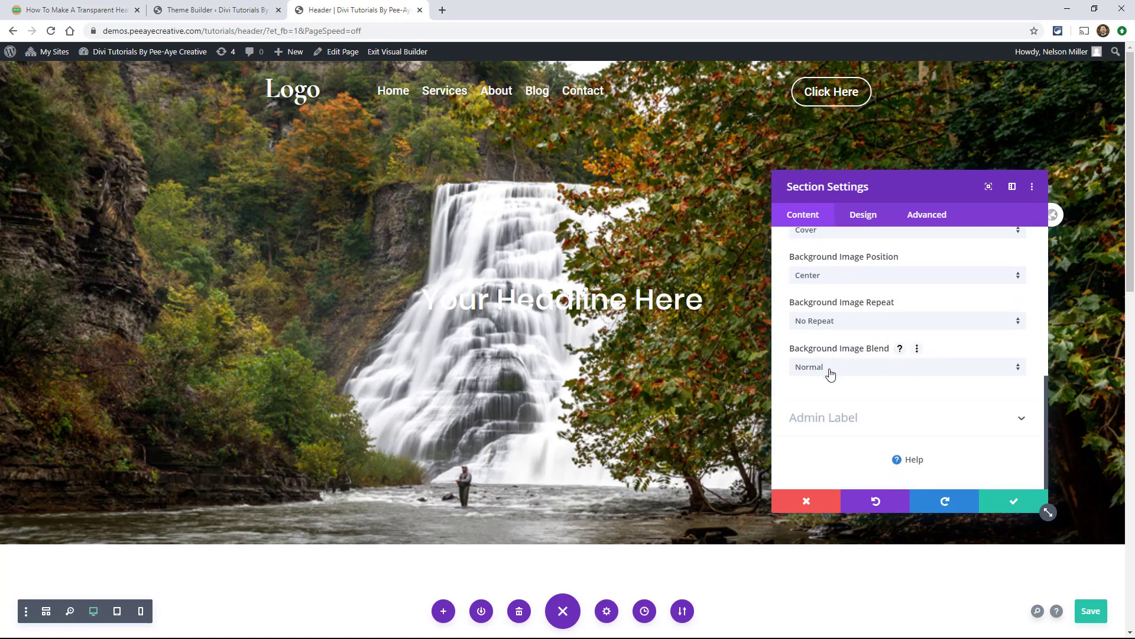
pyautogui.click(821, 369)
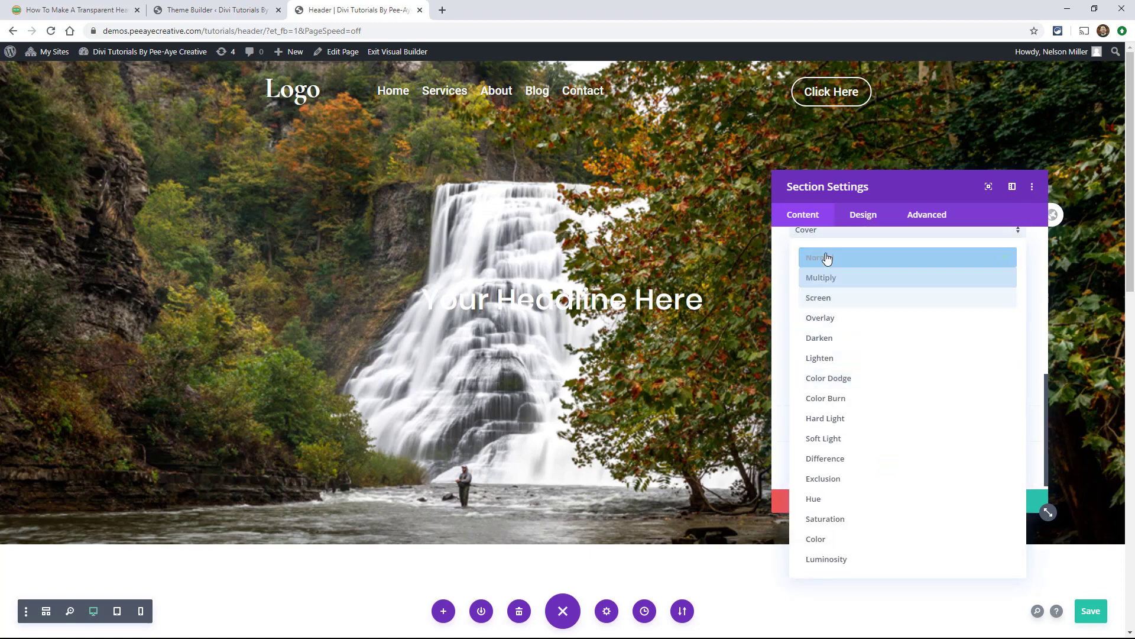
pyautogui.click(826, 324)
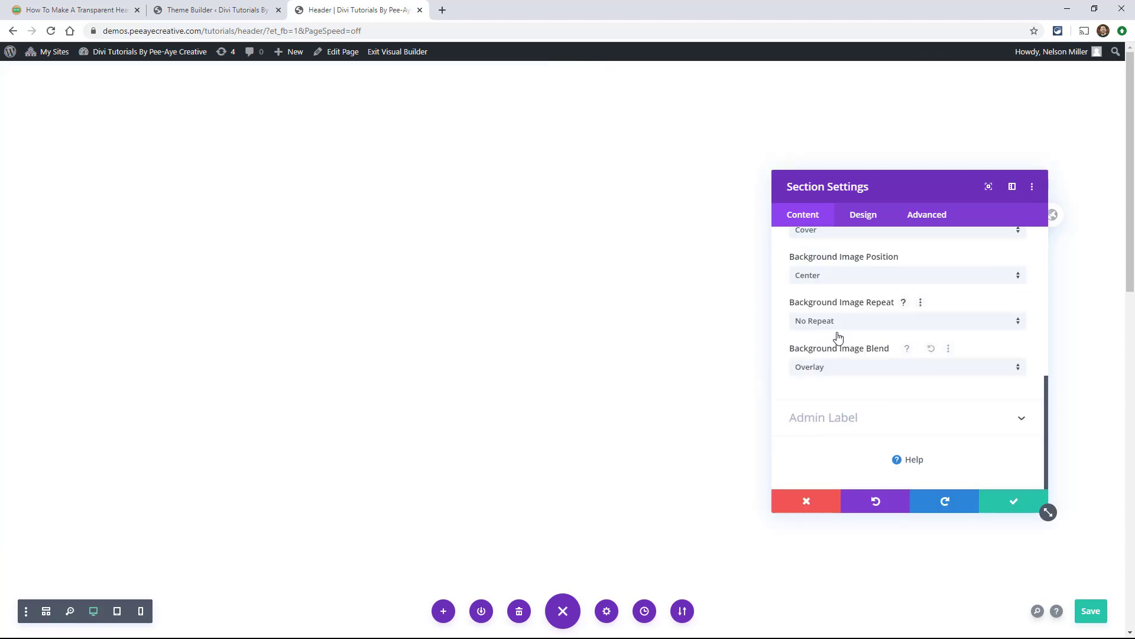
pyautogui.scroll(1, 911, 408)
pyautogui.scroll(4, 907, 410)
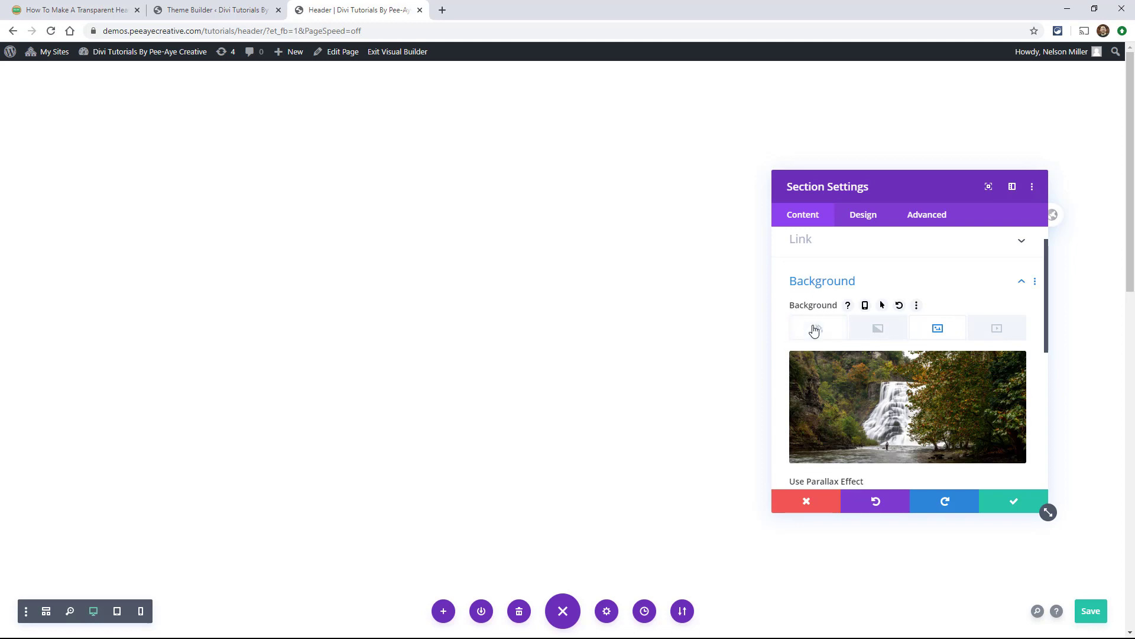
# - Overlay the hero's waterfall image with black at 35% opacity, rgba(0,0,0,0.35), and keep the change
pyautogui.click(819, 333)
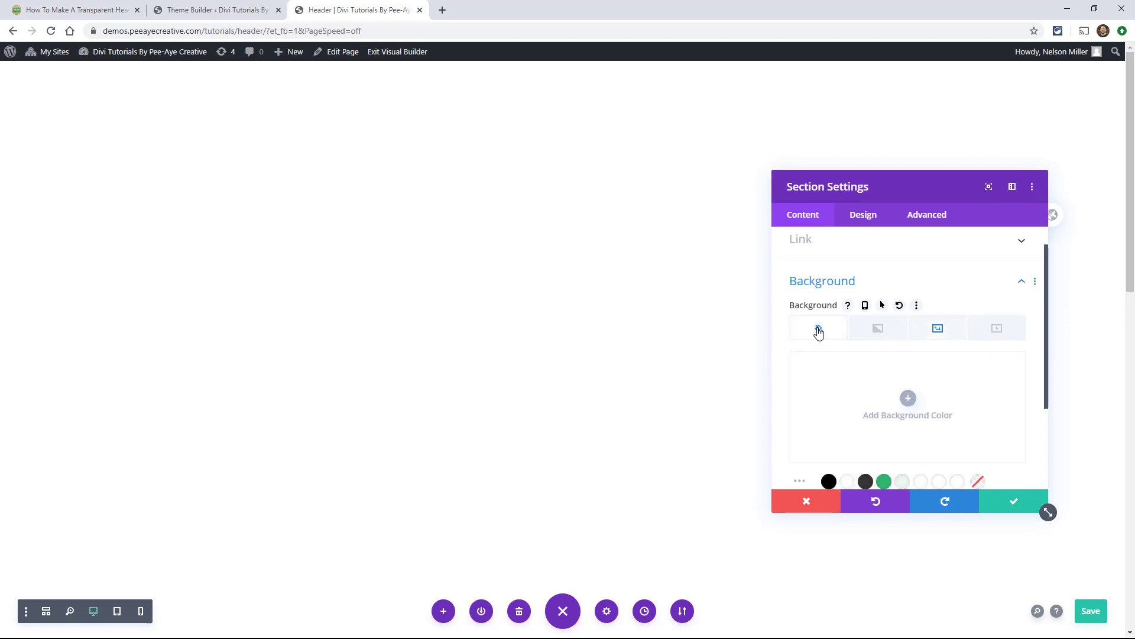
pyautogui.click(907, 399)
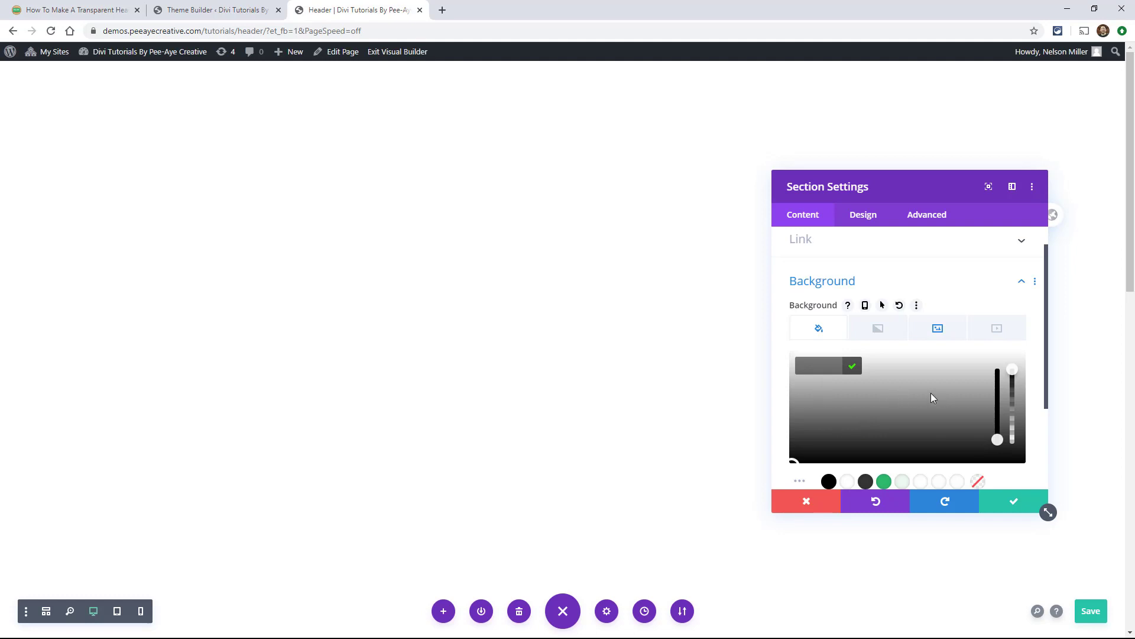
pyautogui.click(828, 482)
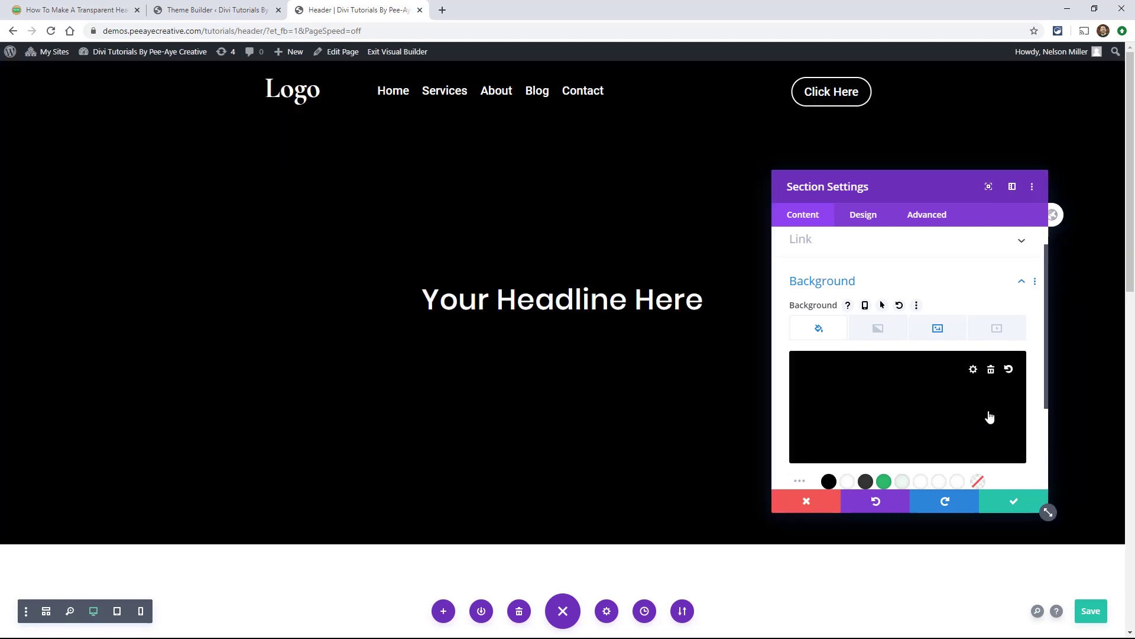
pyautogui.click(932, 401)
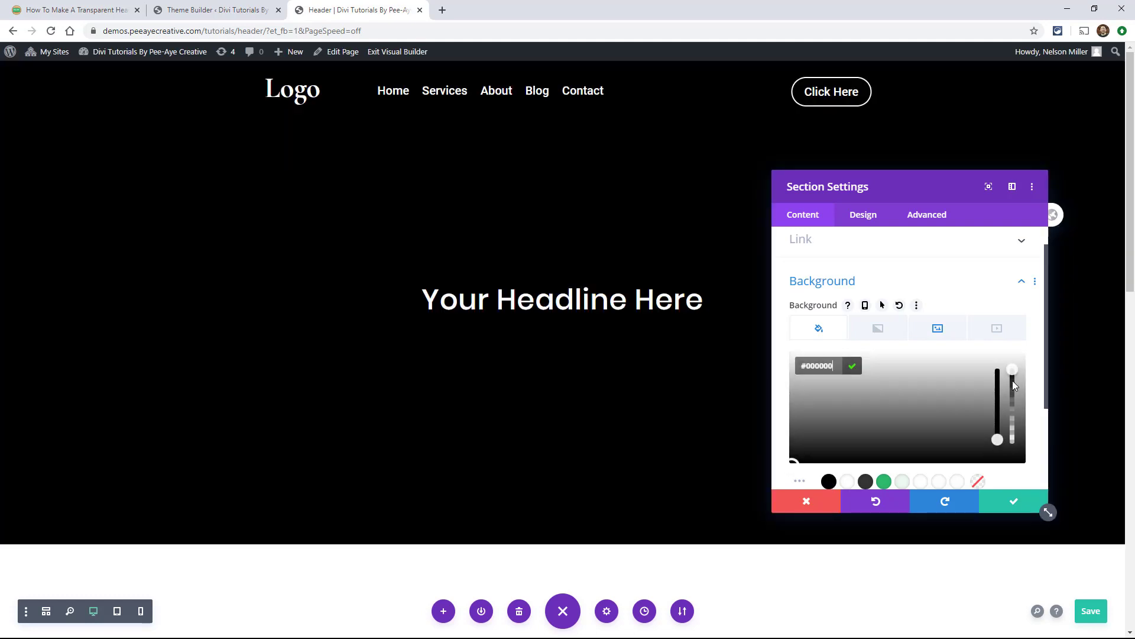
pyautogui.moveTo(1013, 395); pyautogui.dragTo(1013, 415)
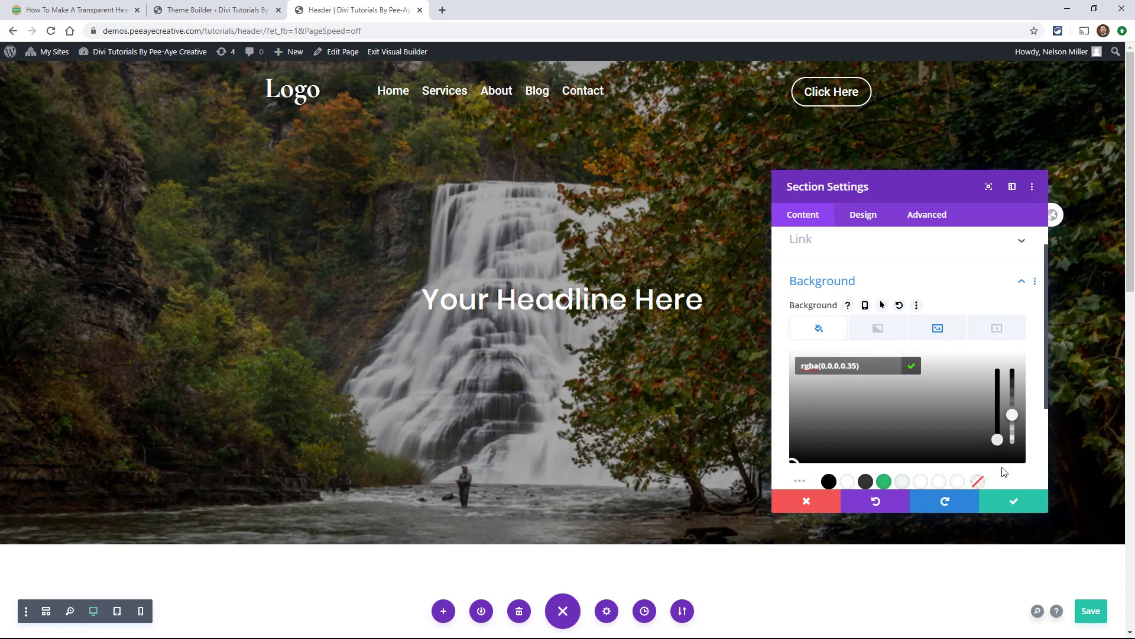
pyautogui.click(1007, 503)
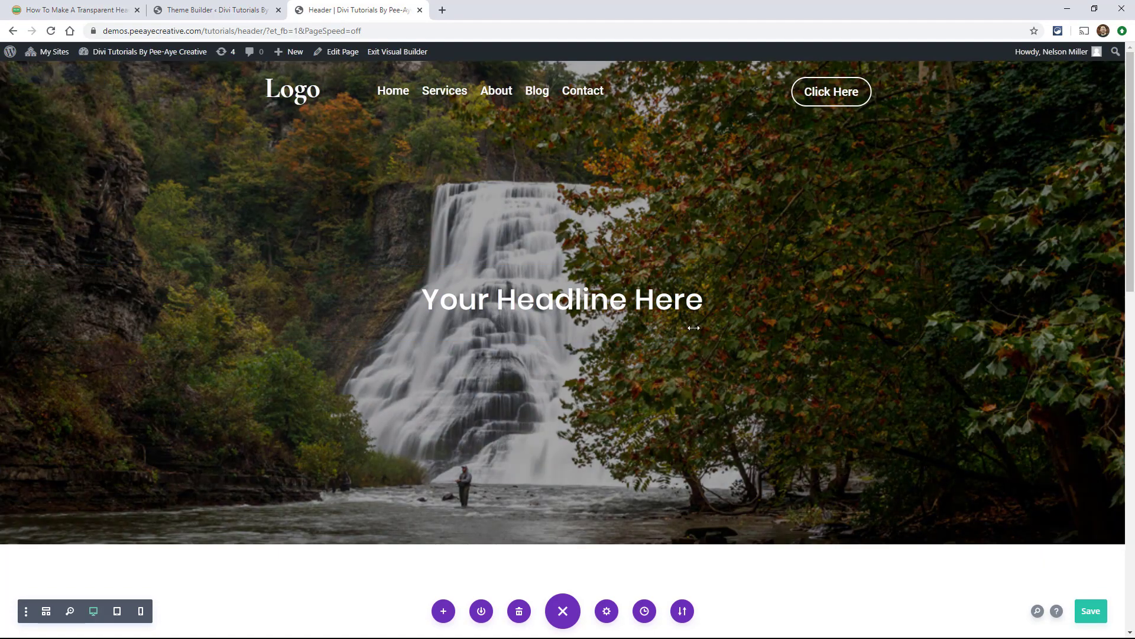
# - Save the Header page with Ctrl+S and scroll through it to review the darkened hero
pyautogui.hotkey('ctrl', 's')
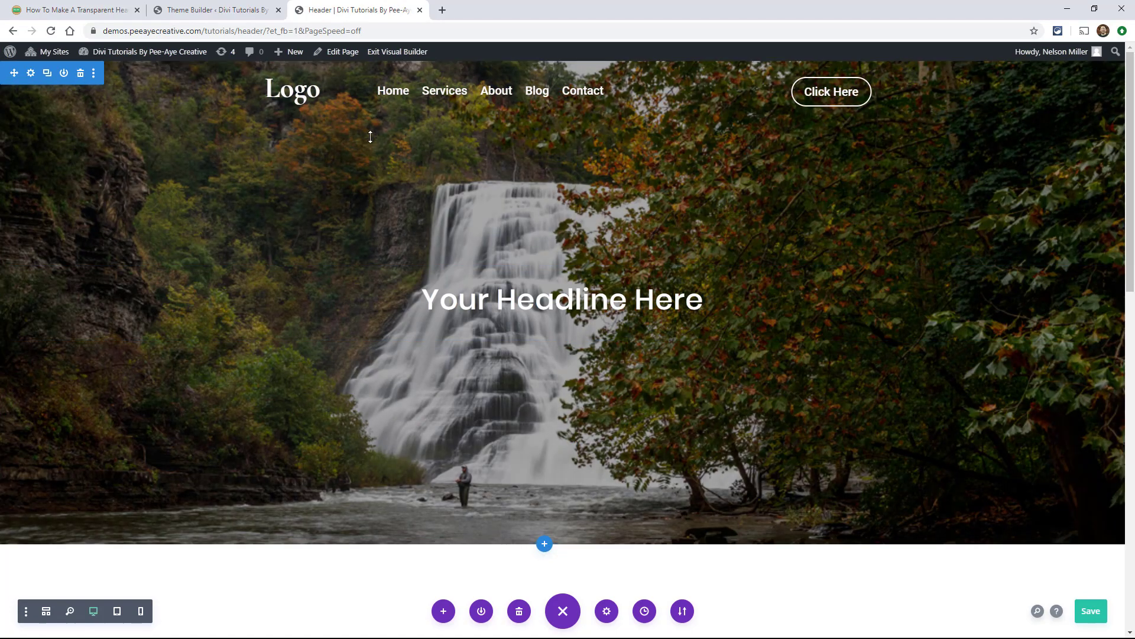
pyautogui.scroll(-8, 815, 307)
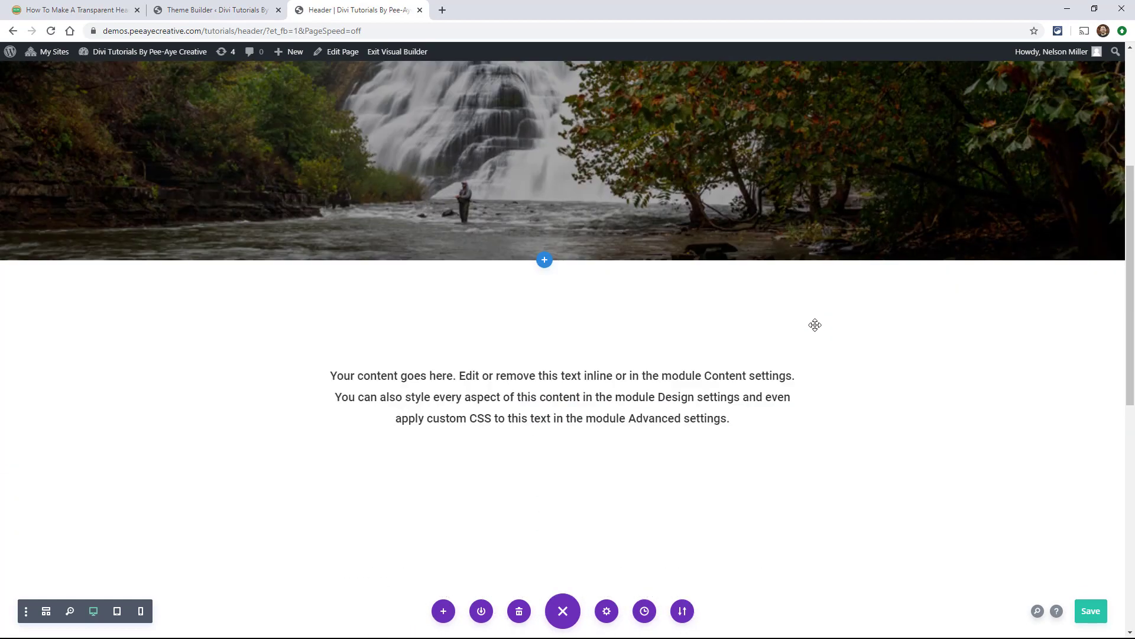
pyautogui.scroll(-1, 815, 324)
pyautogui.scroll(9, 814, 325)
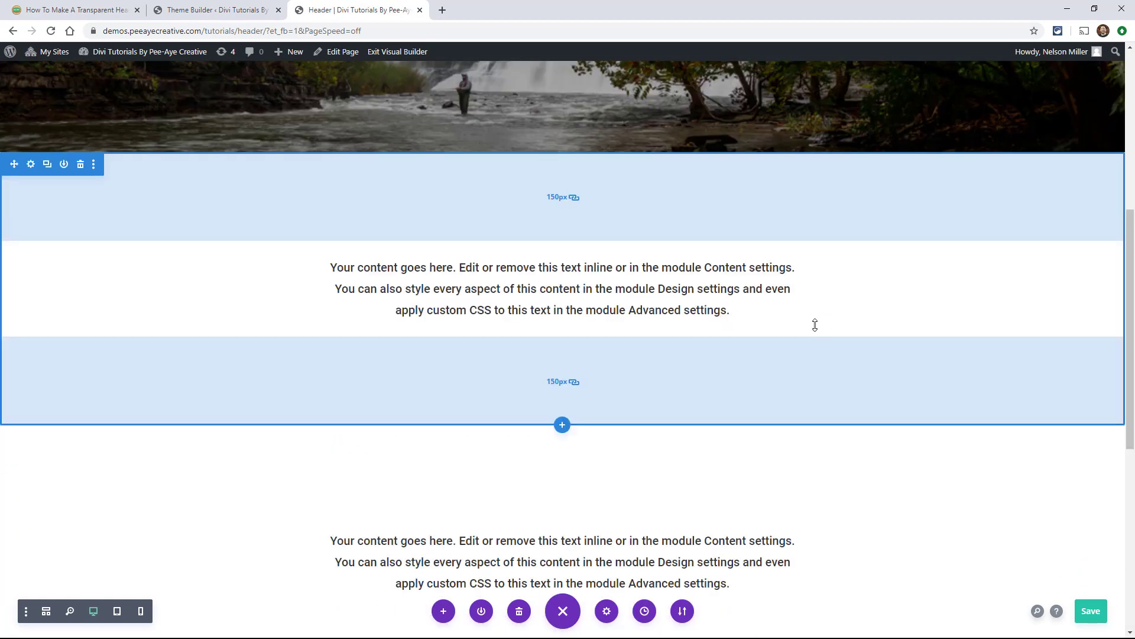